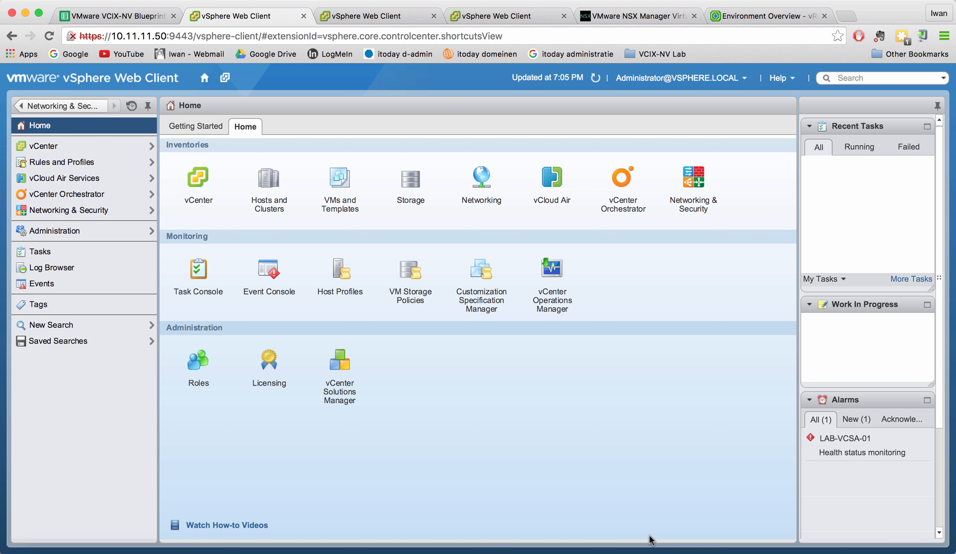
# Step: Start a new service deployment in the NSX installation area with Guest Introspection selected and the schedule set to deploy now
pyautogui.click(68, 209)
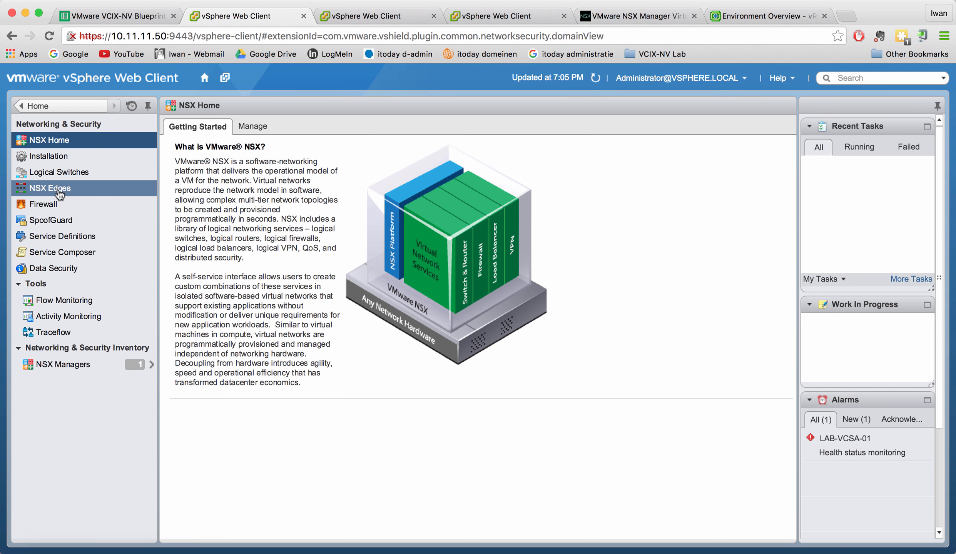
pyautogui.click(58, 162)
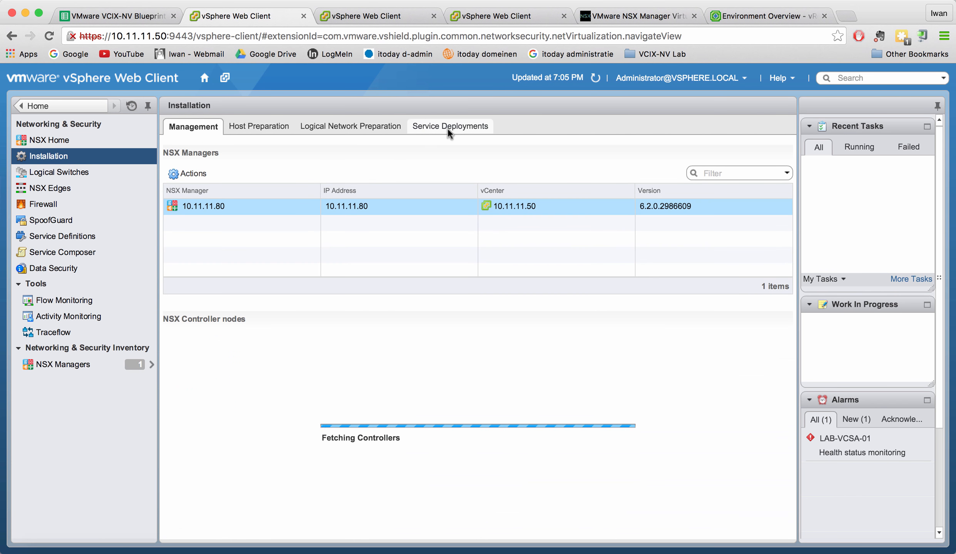
pyautogui.click(450, 128)
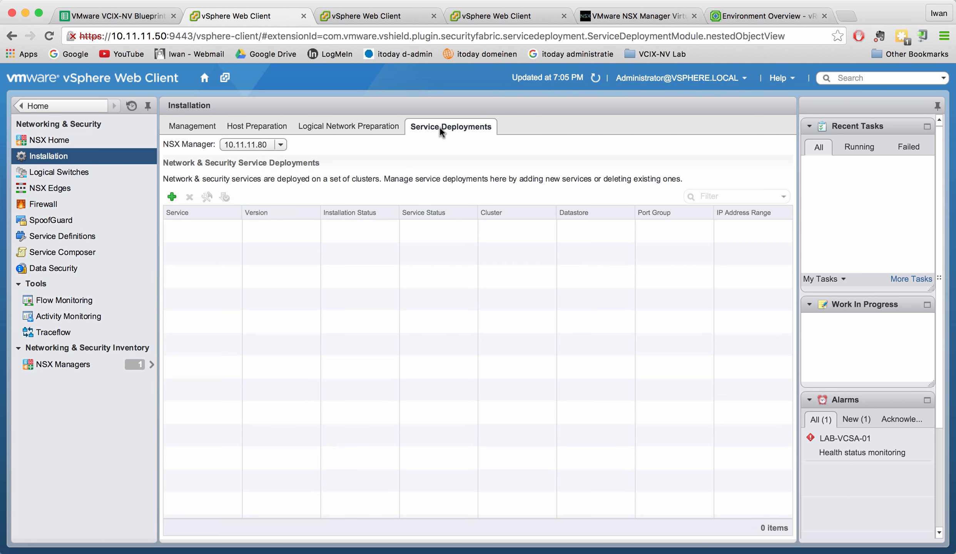
pyautogui.click(172, 197)
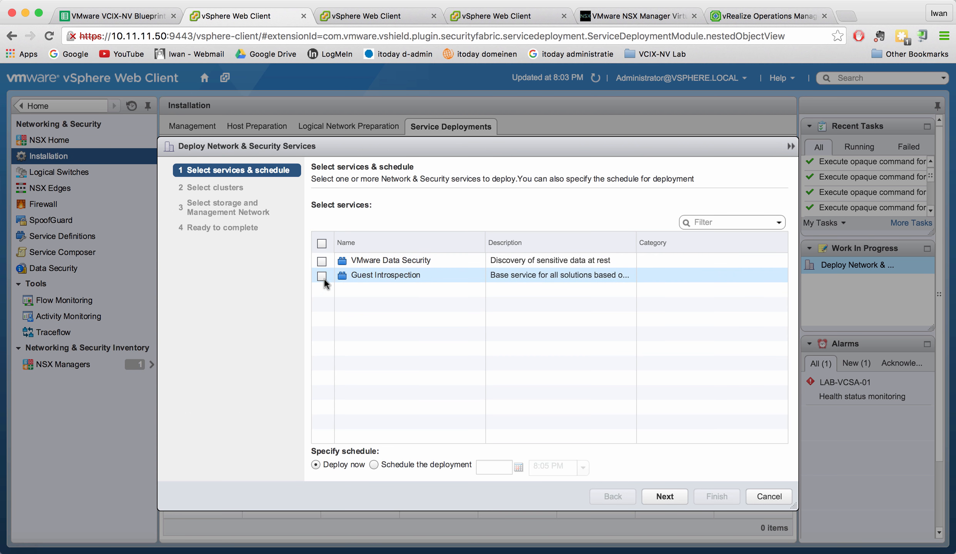
pyautogui.click(322, 275)
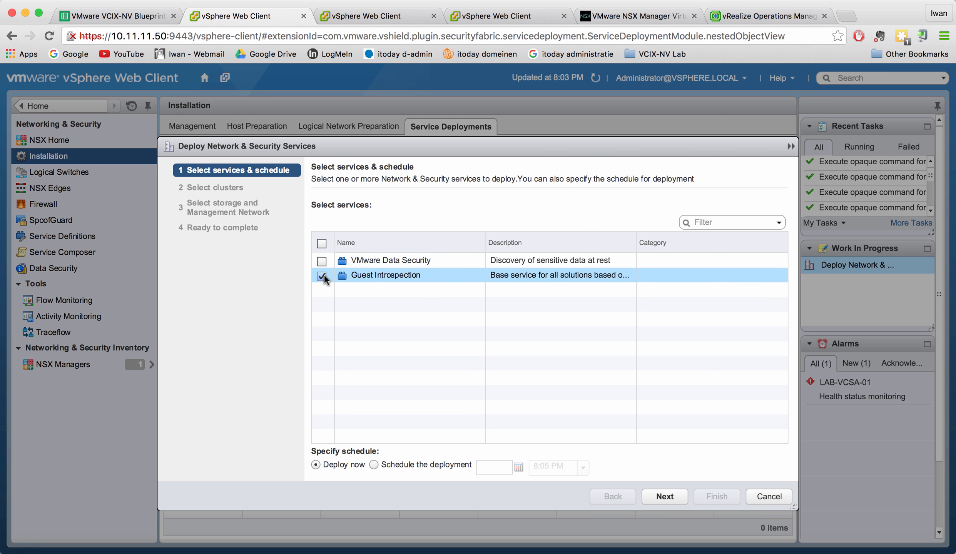
pyautogui.click(664, 496)
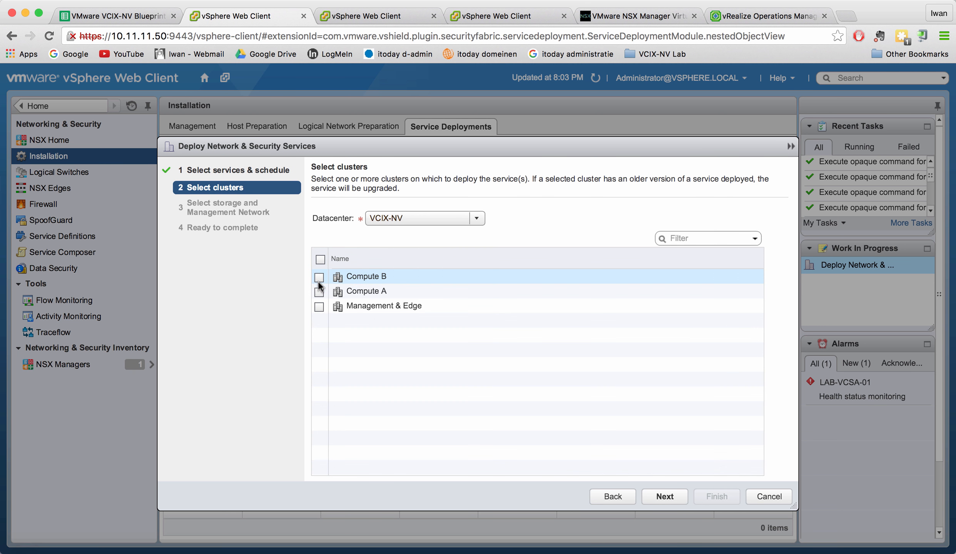
# Step: Deploy the service to the Compute A cluster with datastore DS-NAS-01, network pg-ca-vlan66 and DHCP addressing, and finish the wizard
pyautogui.click(318, 296)
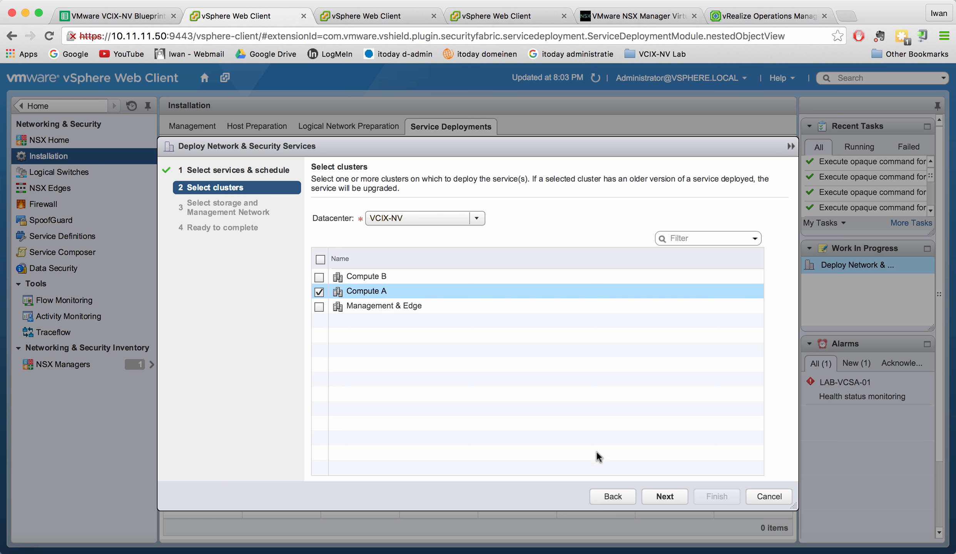
pyautogui.click(655, 493)
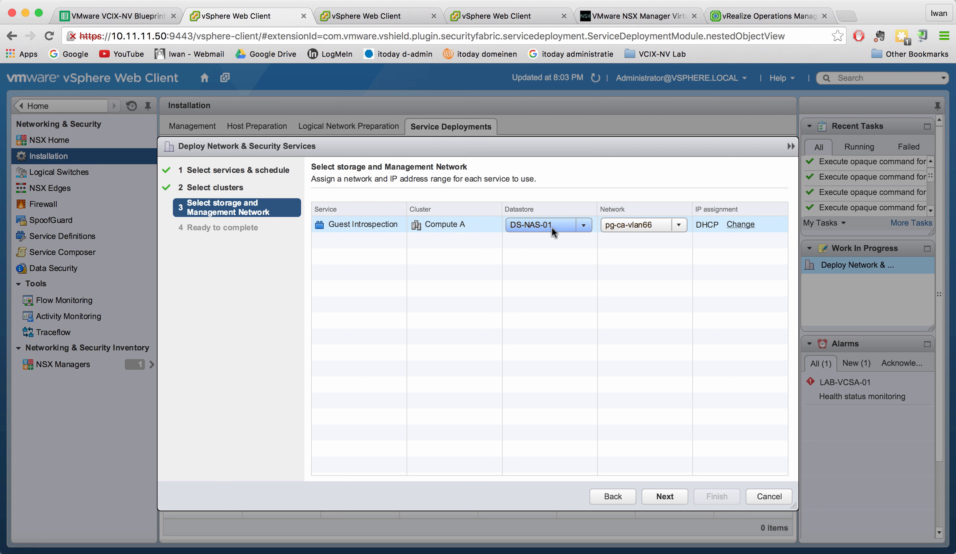
pyautogui.click(670, 496)
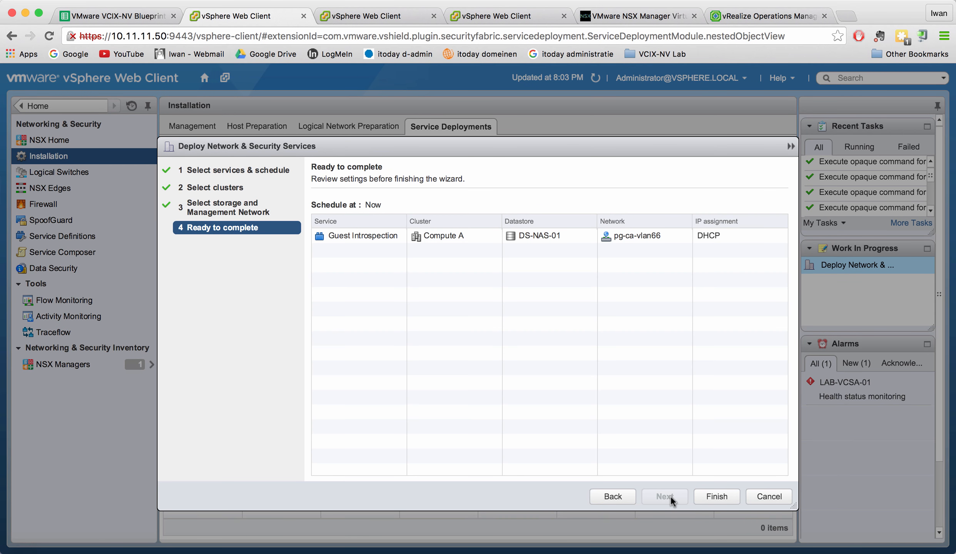
pyautogui.click(716, 495)
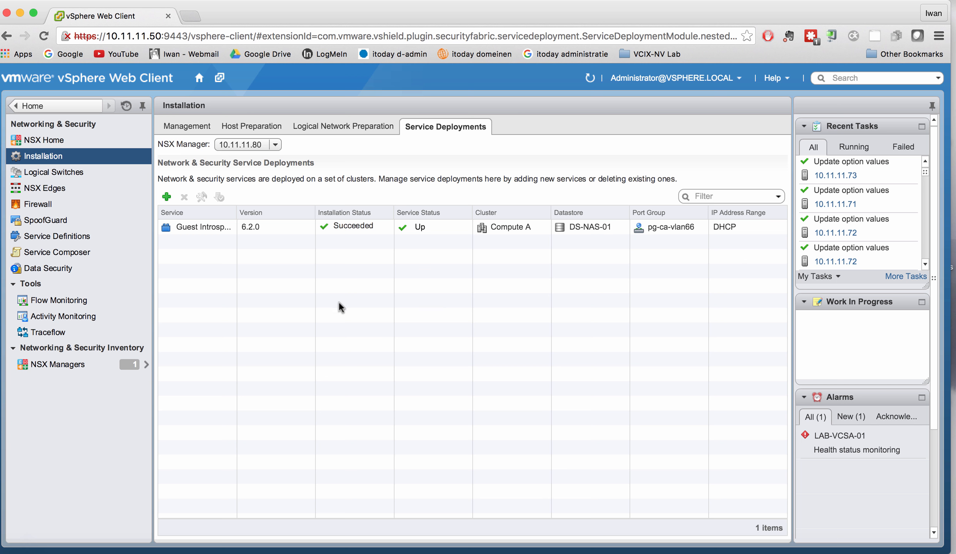
# Step: Expand the ESX Agents pool under Compute A in the hosts and clusters inventory and widen the tree to read the agent names
pyautogui.click(200, 82)
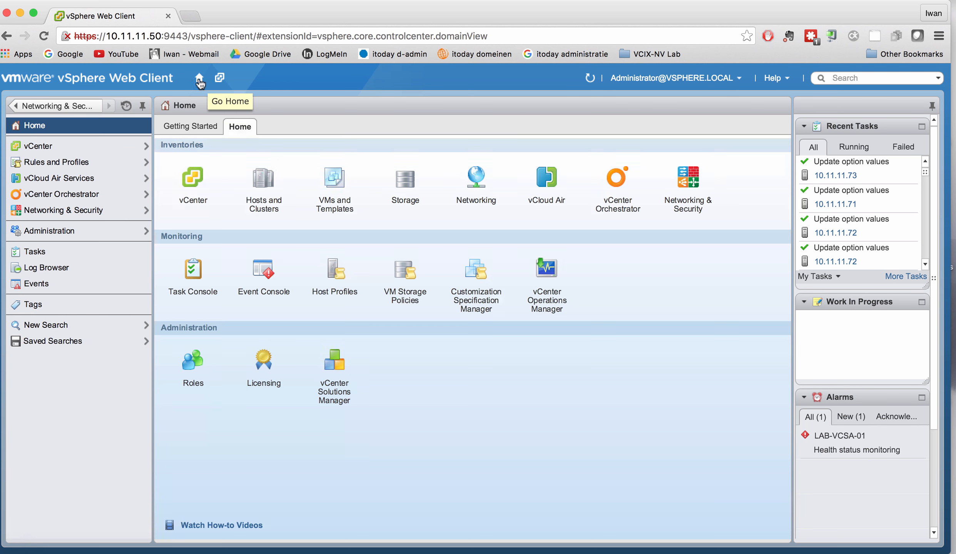
pyautogui.click(269, 182)
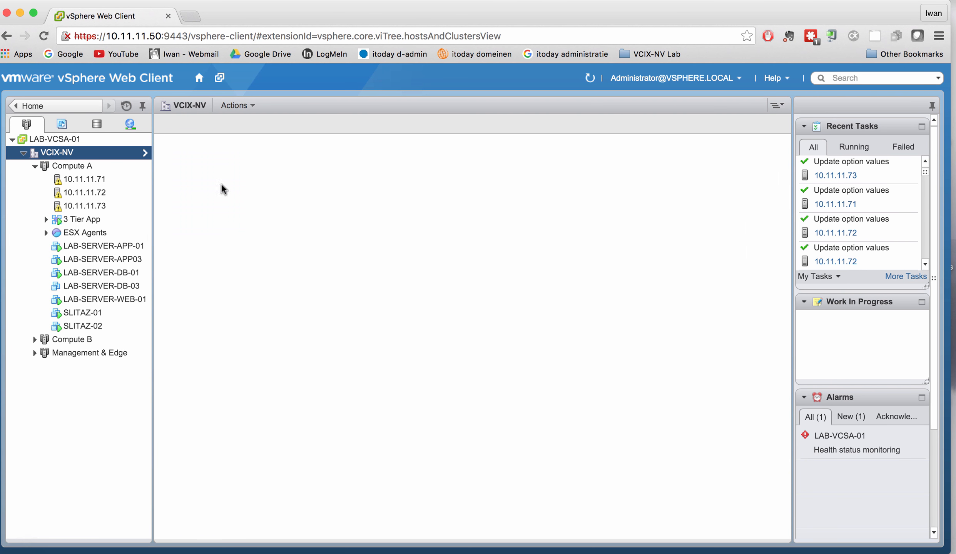
pyautogui.click(46, 232)
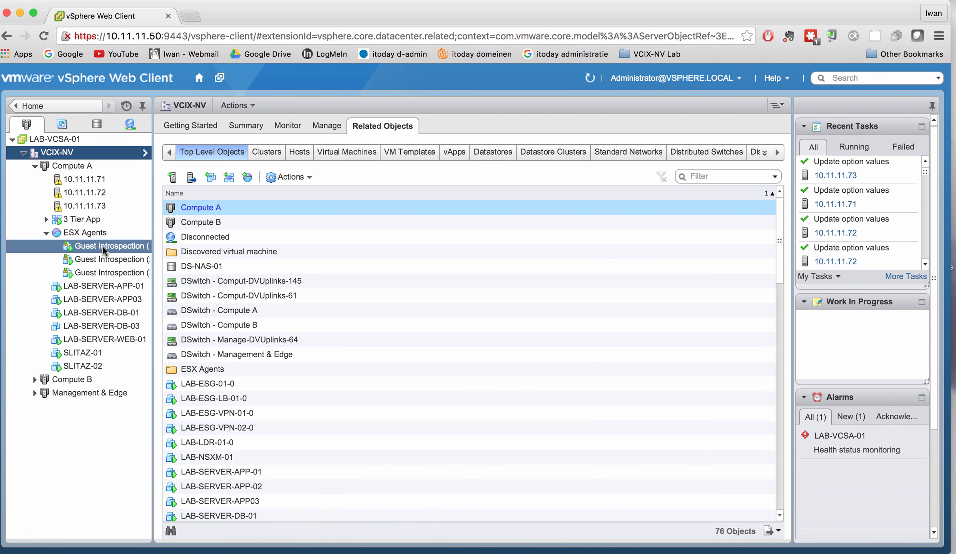
pyautogui.moveTo(153, 256); pyautogui.dragTo(197, 256)
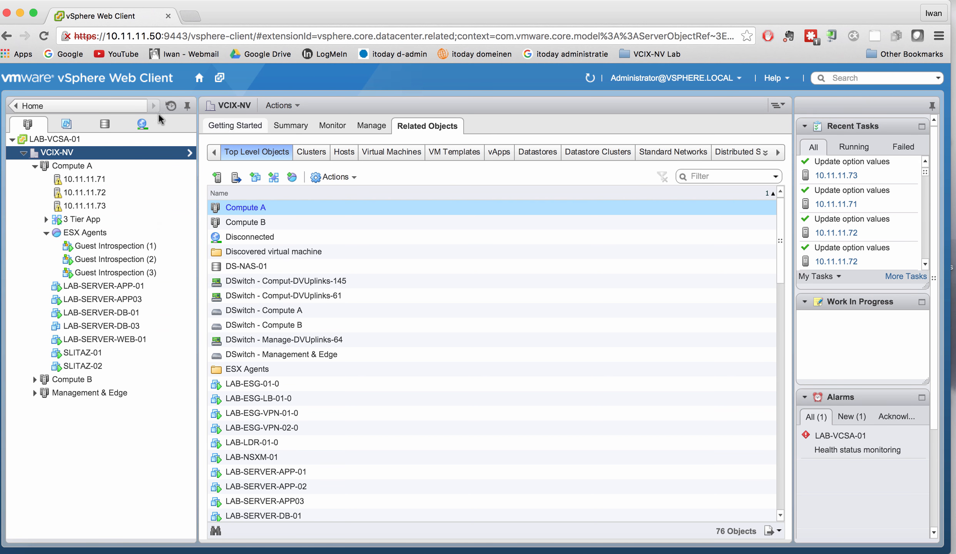
# Step: Review the NSX service deployments and the Activity Monitoring data collection setting for NSX Manager 10.11.11.80
pyautogui.click(89, 105)
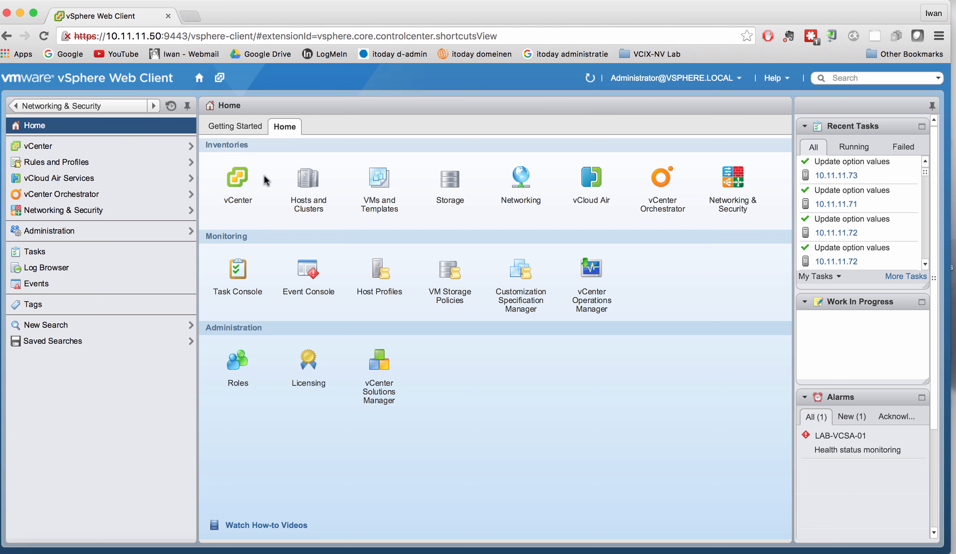
pyautogui.click(109, 210)
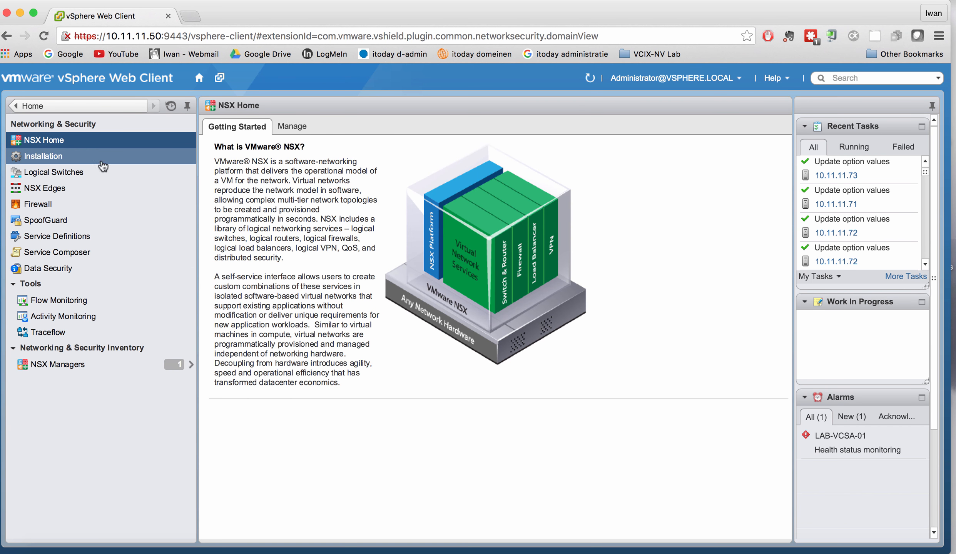
pyautogui.click(42, 156)
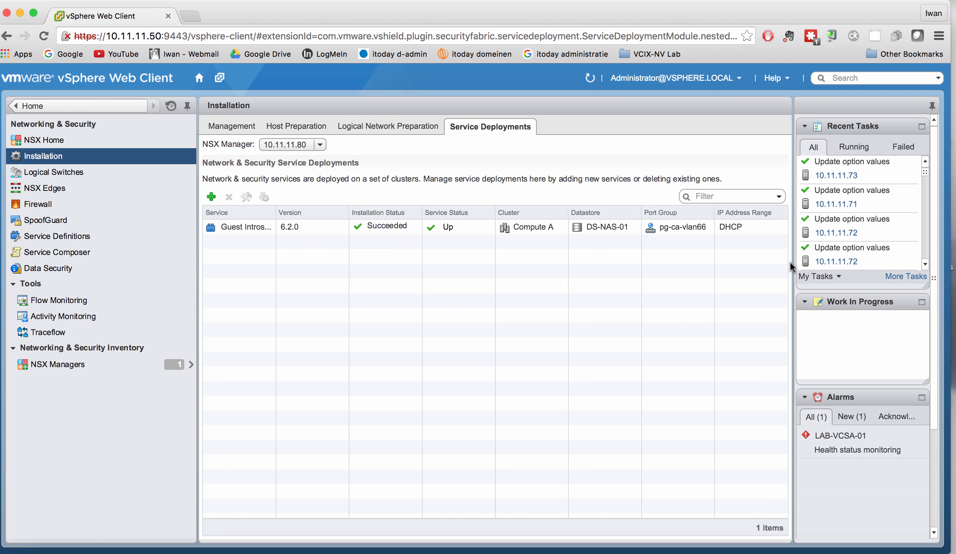
pyautogui.click(759, 231)
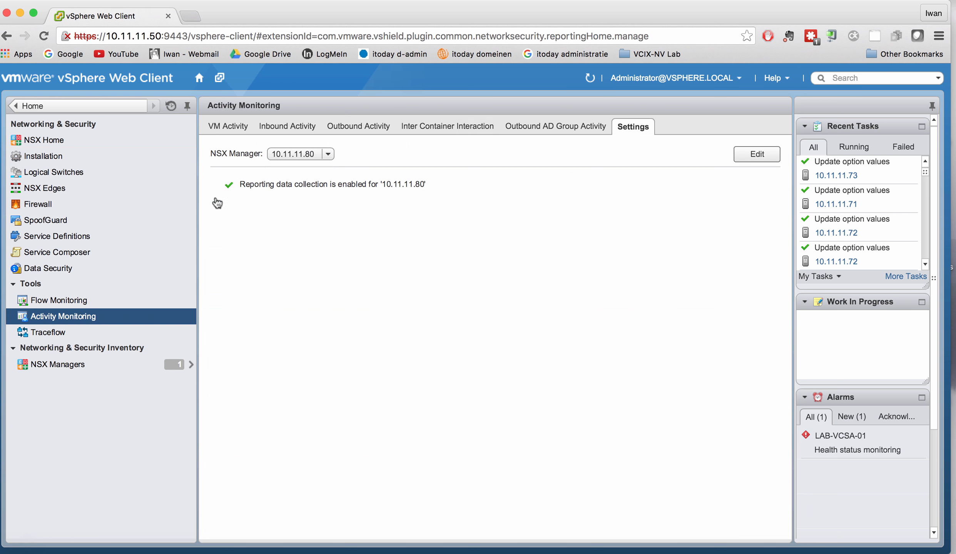
# Step: Enable NSX Activity Monitoring data collection for the virtual machine LAB-SERVER-APP-01 in the hosts and clusters inventory
pyautogui.click(71, 103)
pyautogui.click(308, 178)
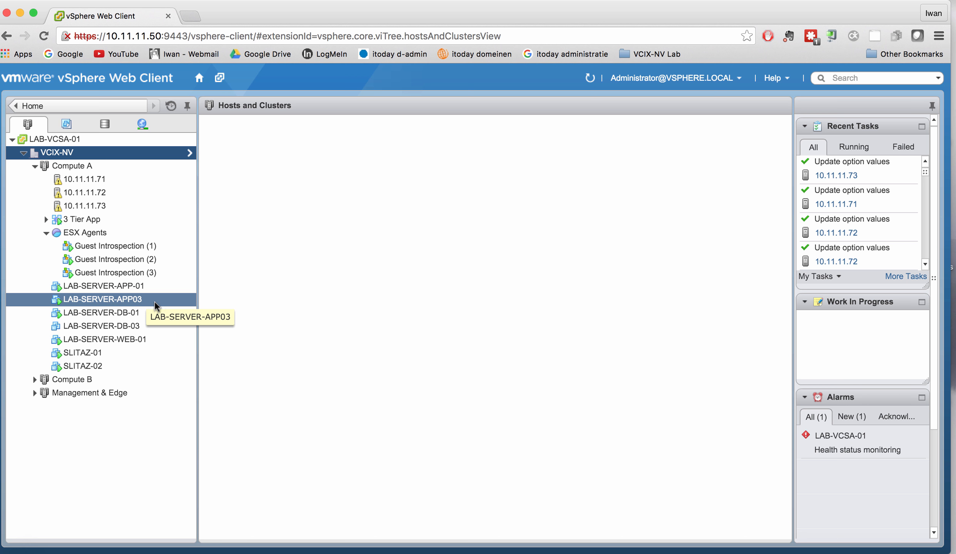
pyautogui.click(114, 290)
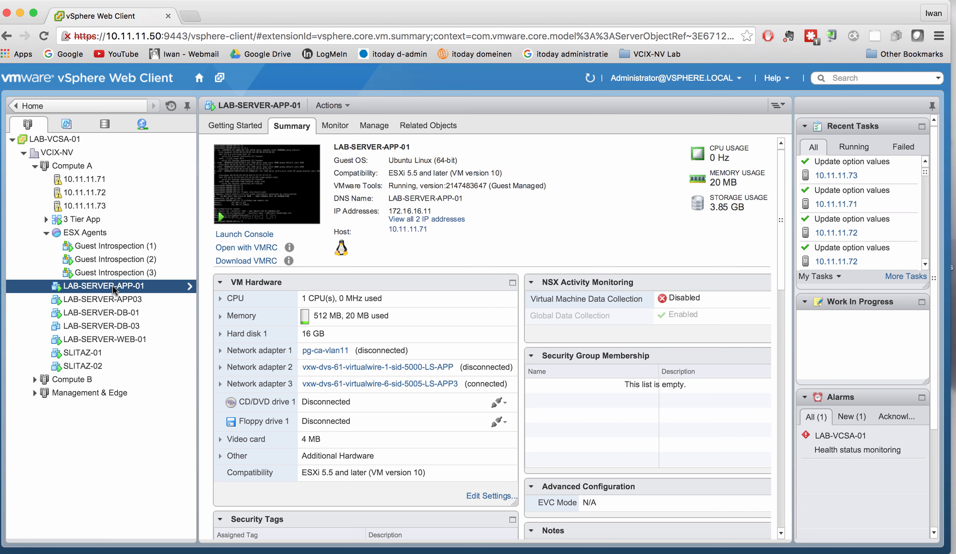
pyautogui.click(375, 126)
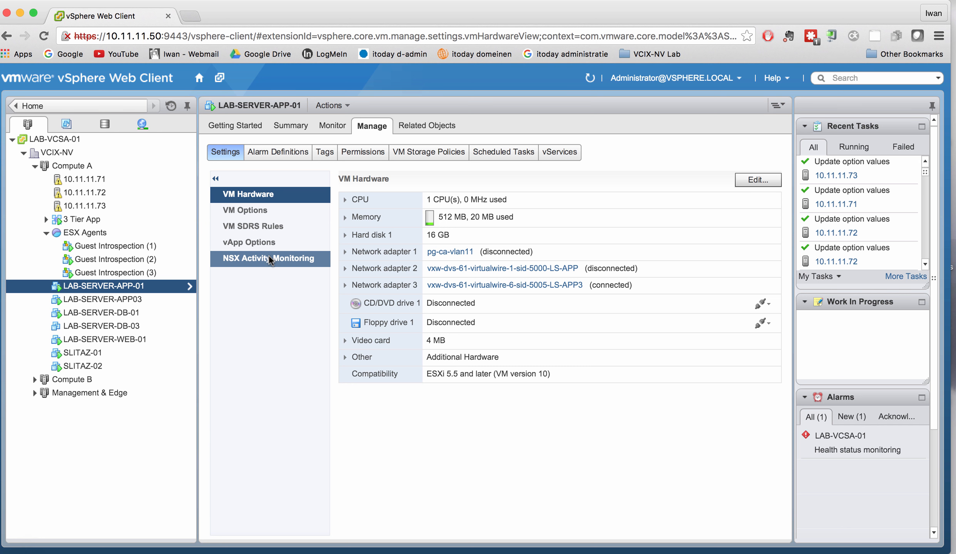
pyautogui.click(270, 260)
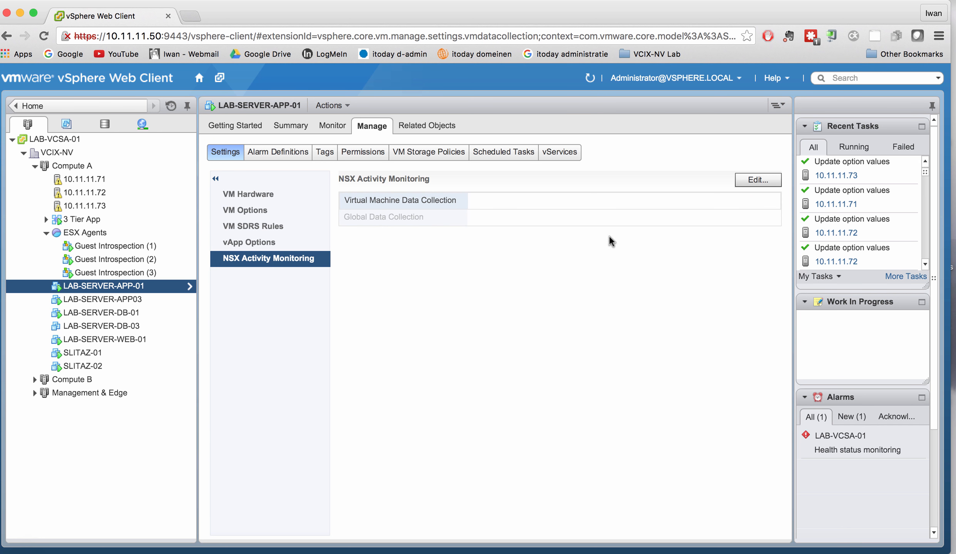
pyautogui.click(771, 188)
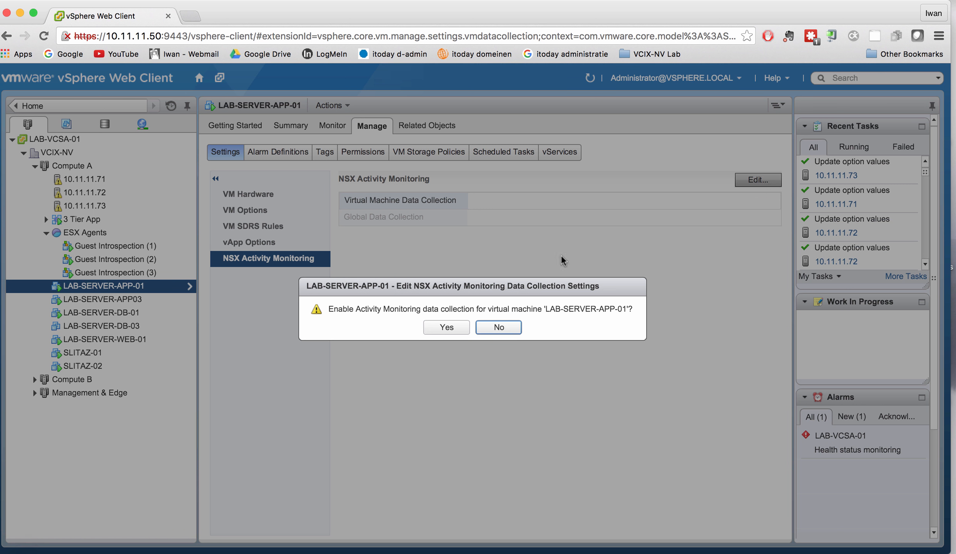
pyautogui.click(448, 328)
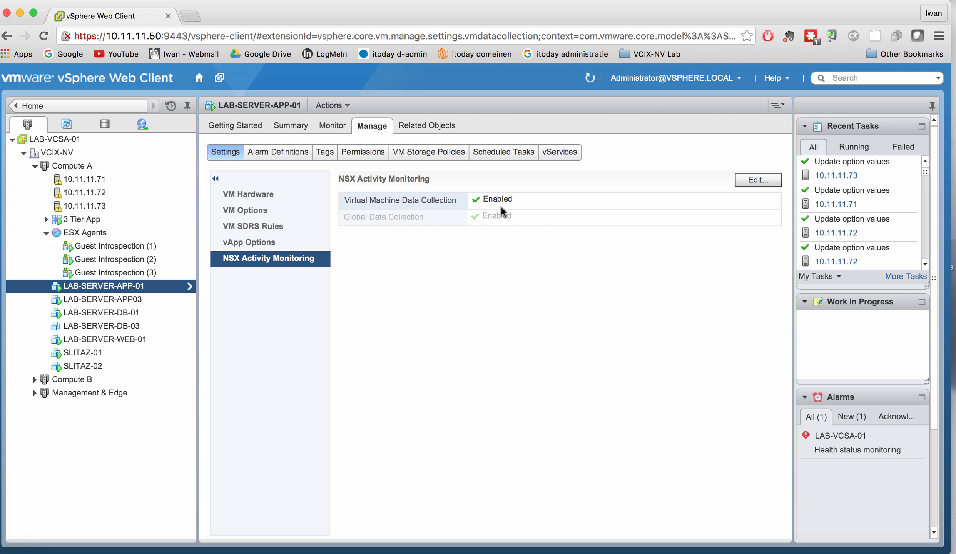
# Step: Enable NSX Activity Monitoring data collection for the virtual machine LAB-SERVER-APP03
pyautogui.click(122, 300)
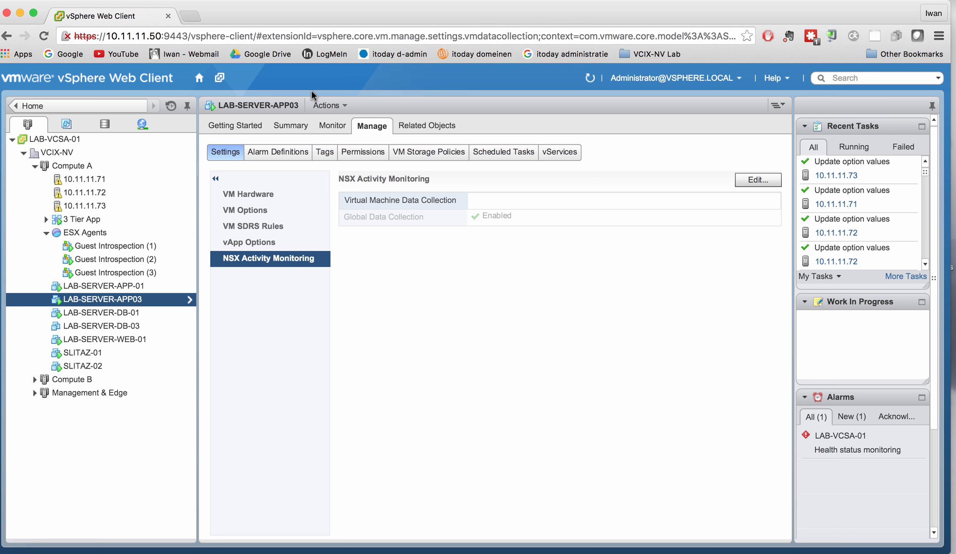
pyautogui.click(769, 184)
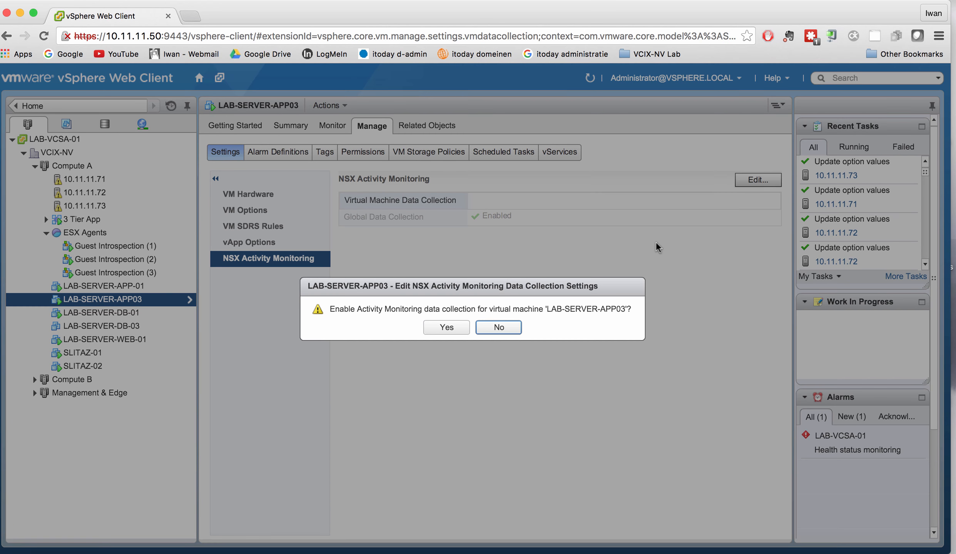
pyautogui.click(454, 328)
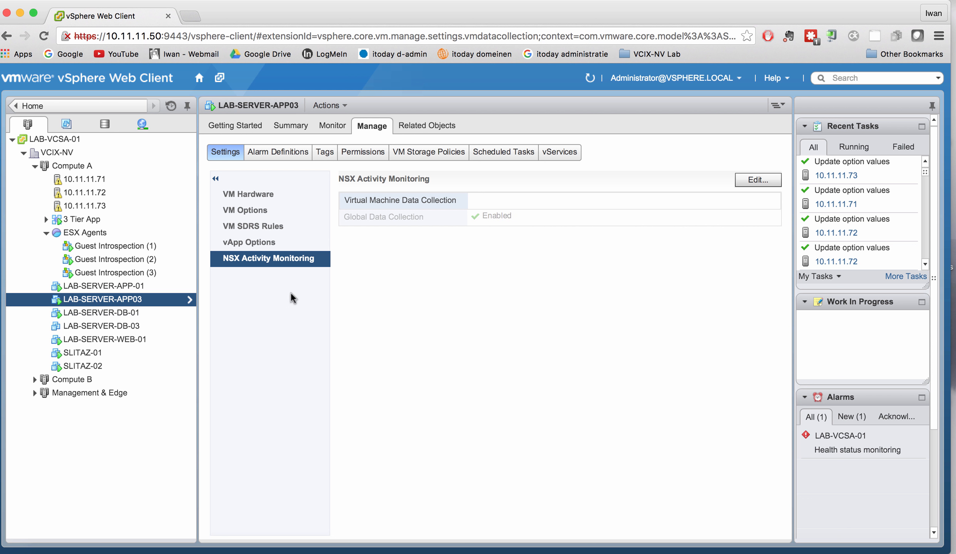
pyautogui.click(128, 291)
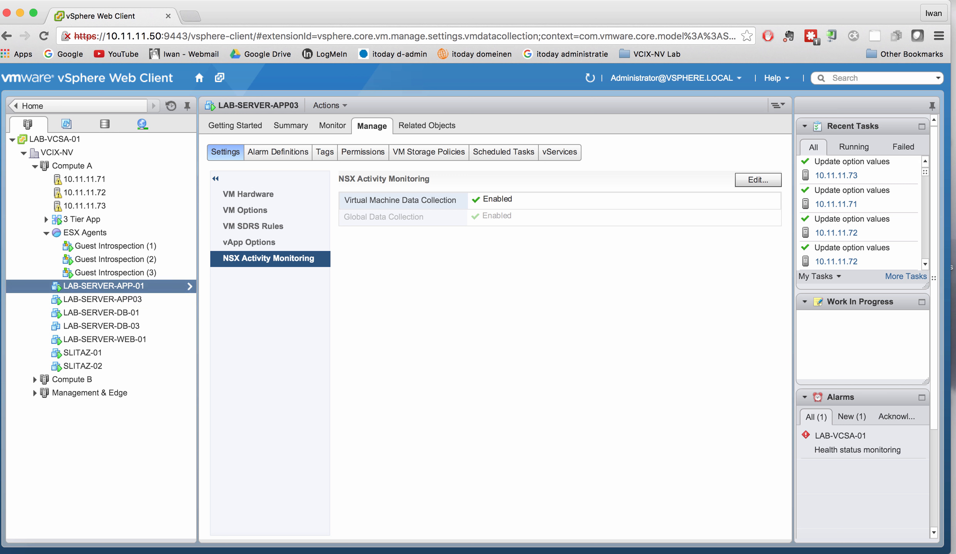
pyautogui.click(129, 301)
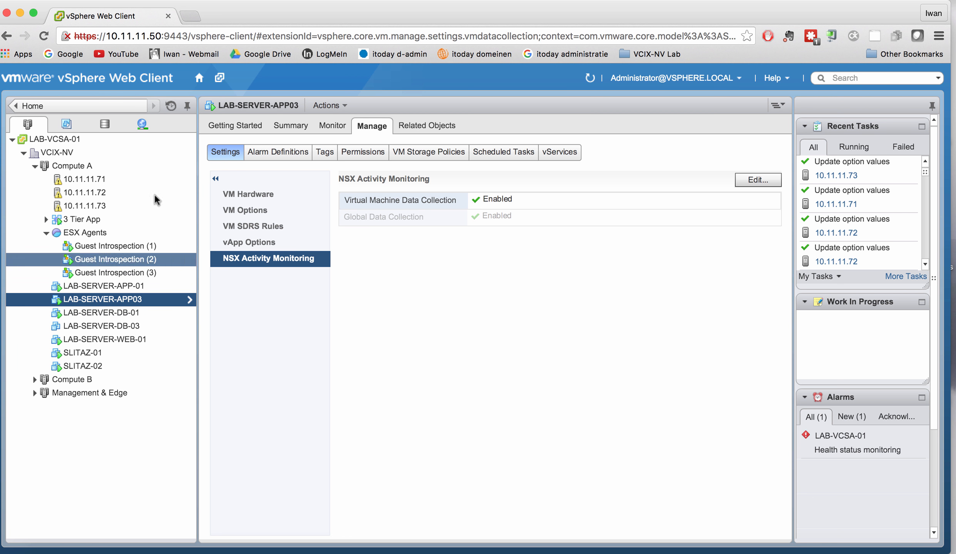
# Step: Examine the security groups, security policies and canvas in Service Composer, widening the name column to read the full group names
pyautogui.click(101, 106)
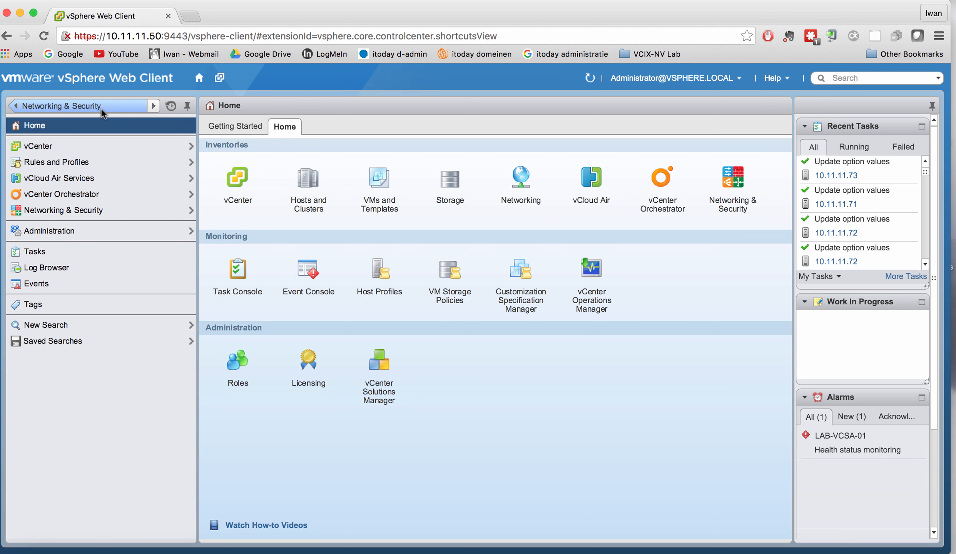
pyautogui.click(101, 108)
pyautogui.click(85, 209)
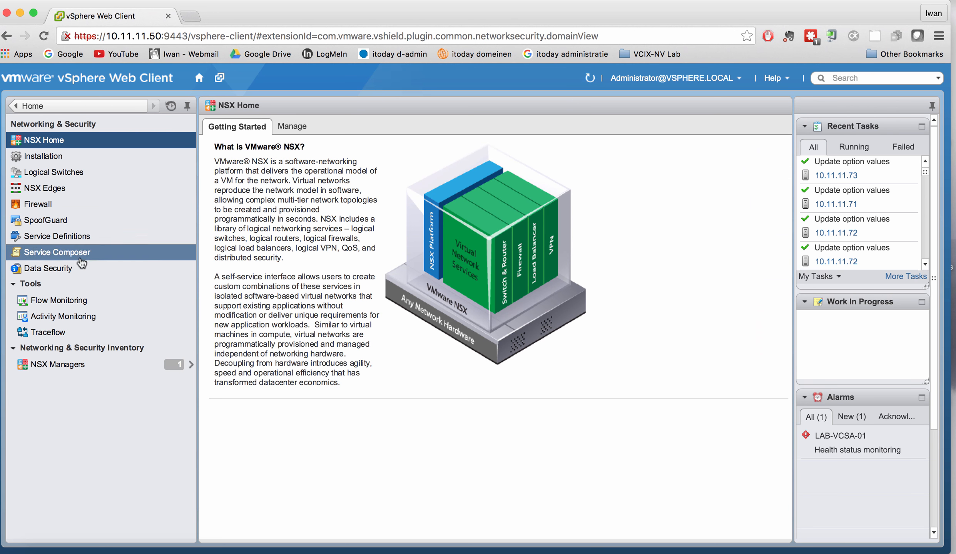
pyautogui.click(77, 254)
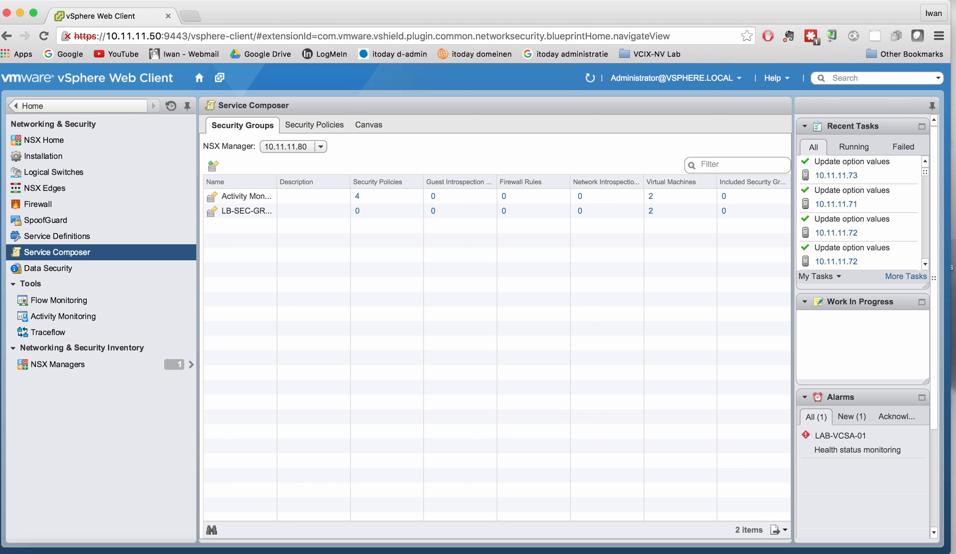
pyautogui.moveTo(277, 183); pyautogui.dragTo(362, 183)
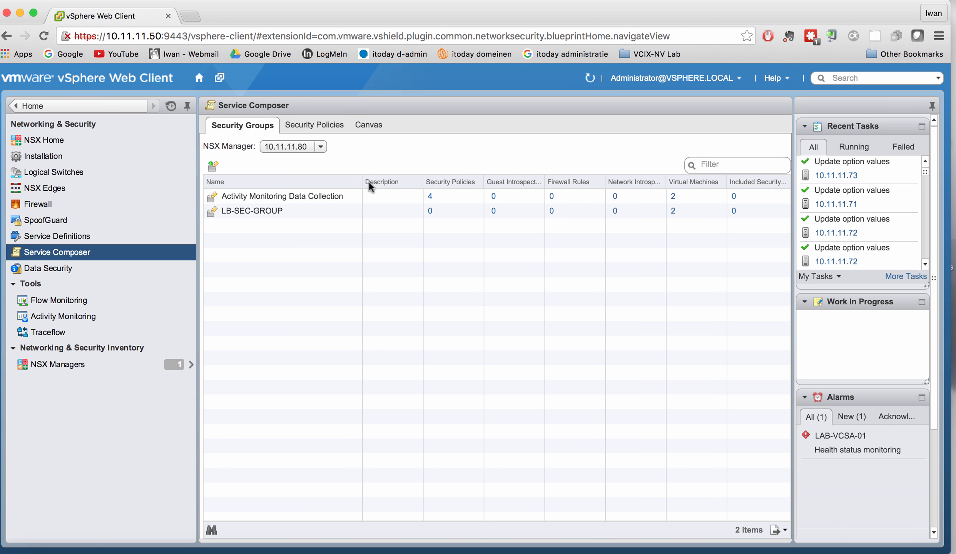
pyautogui.click(314, 125)
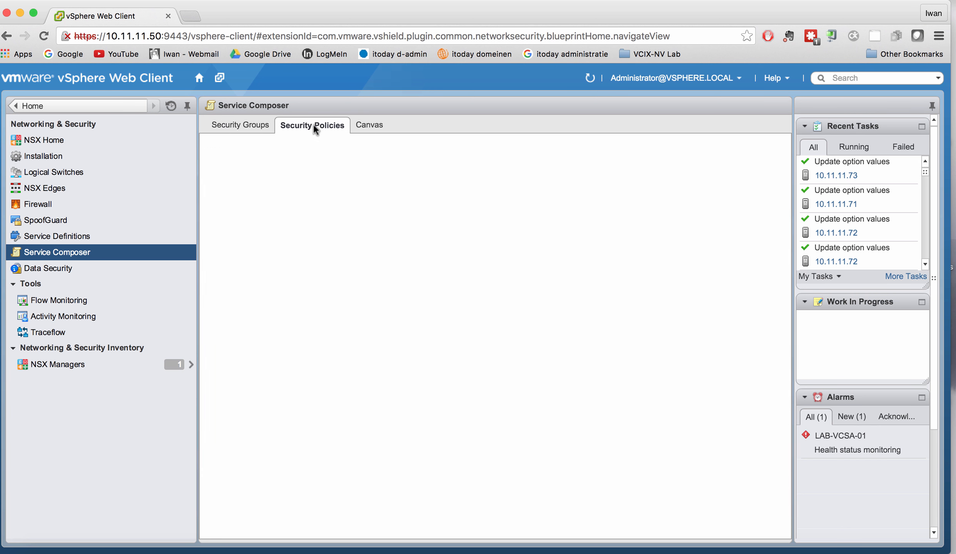
pyautogui.click(374, 127)
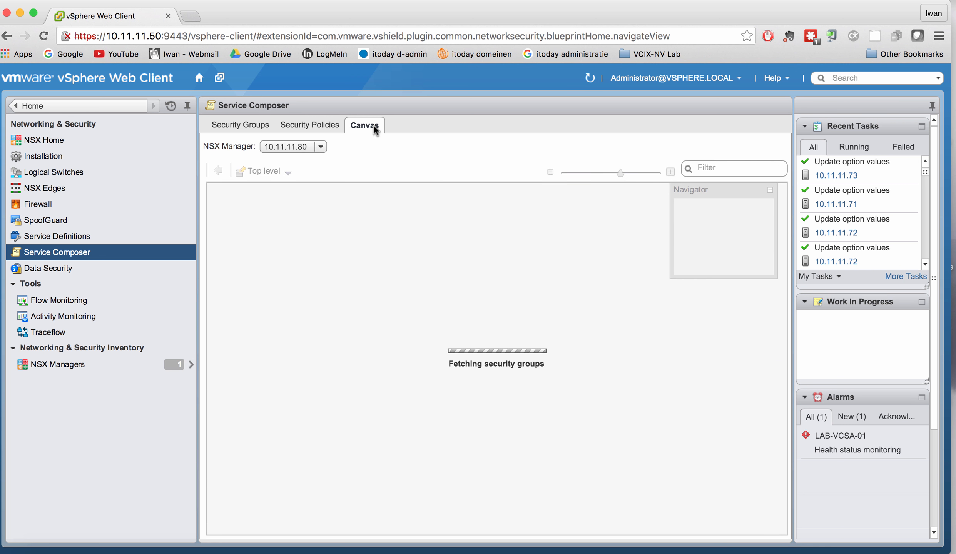
# Step: Start a new security group in Service Composer and name it APP-SEC-GROUP
pyautogui.click(254, 127)
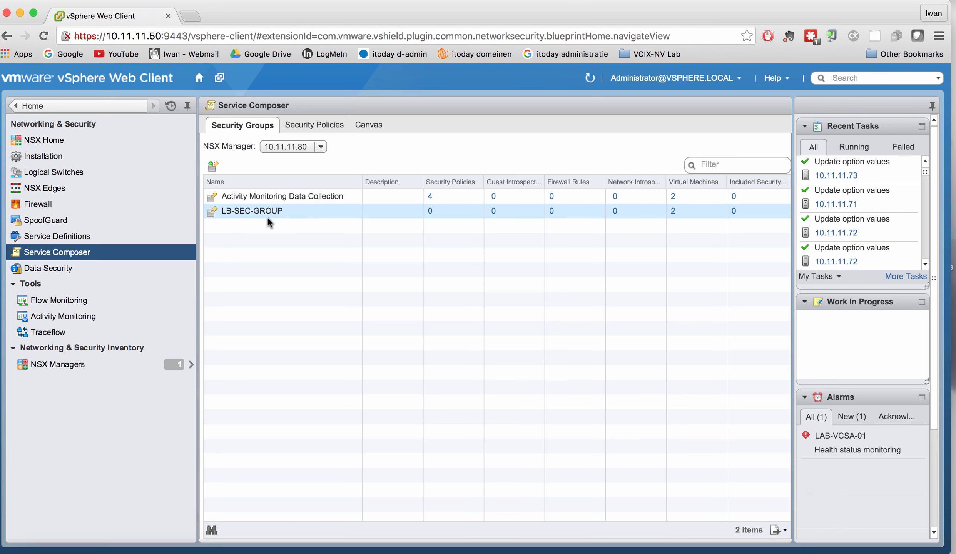
pyautogui.click(213, 167)
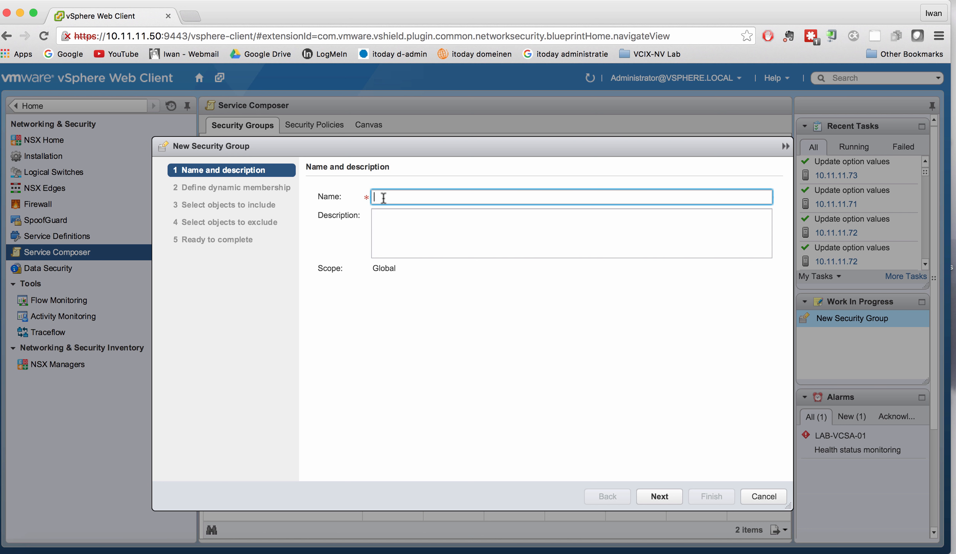
pyautogui.write('APP')
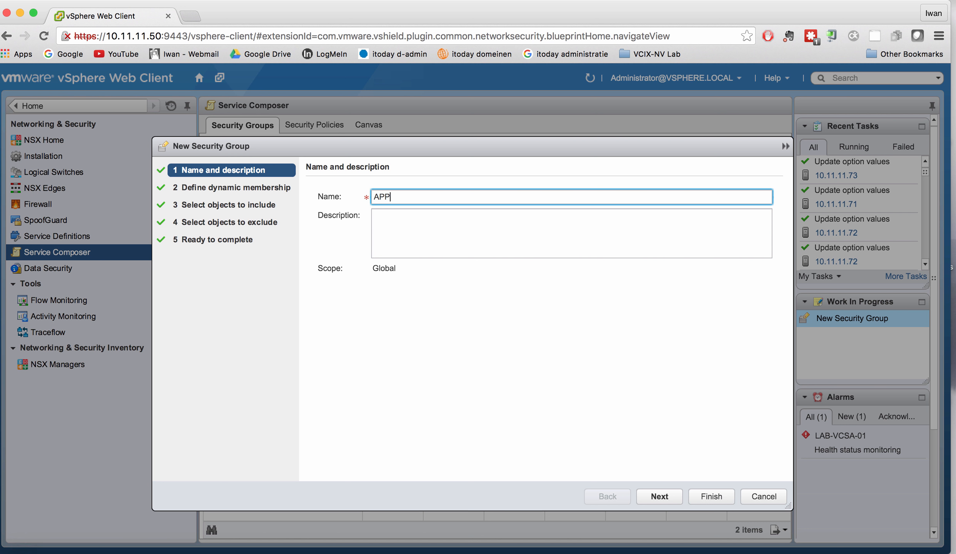
pyautogui.write('-SEC-GROUP')
pyautogui.moveTo(270, 146); pyautogui.dragTo(316, 132)
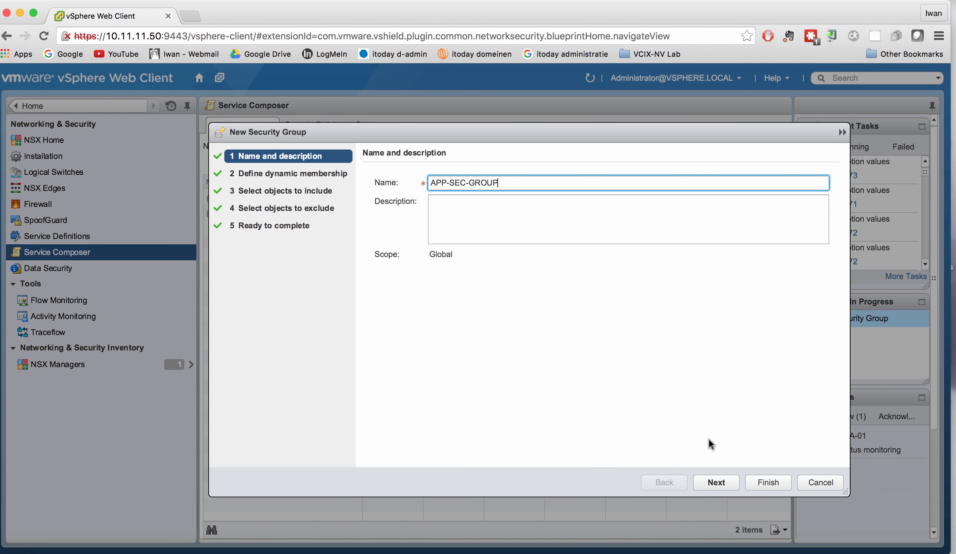
pyautogui.click(721, 483)
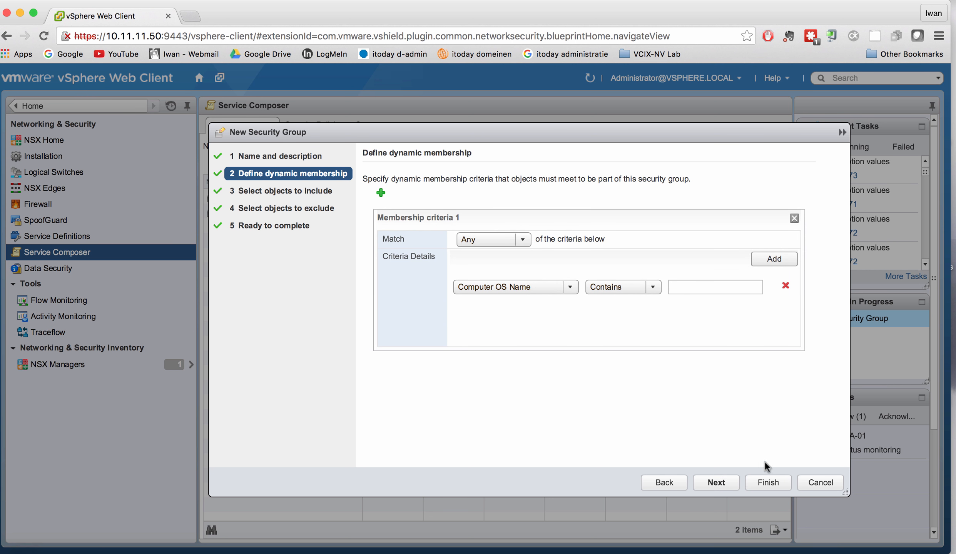
# Step: Define dynamic membership as VM Name contains APP, leave the included and excluded objects empty, and finish creating the security group
pyautogui.click(569, 289)
pyautogui.click(497, 330)
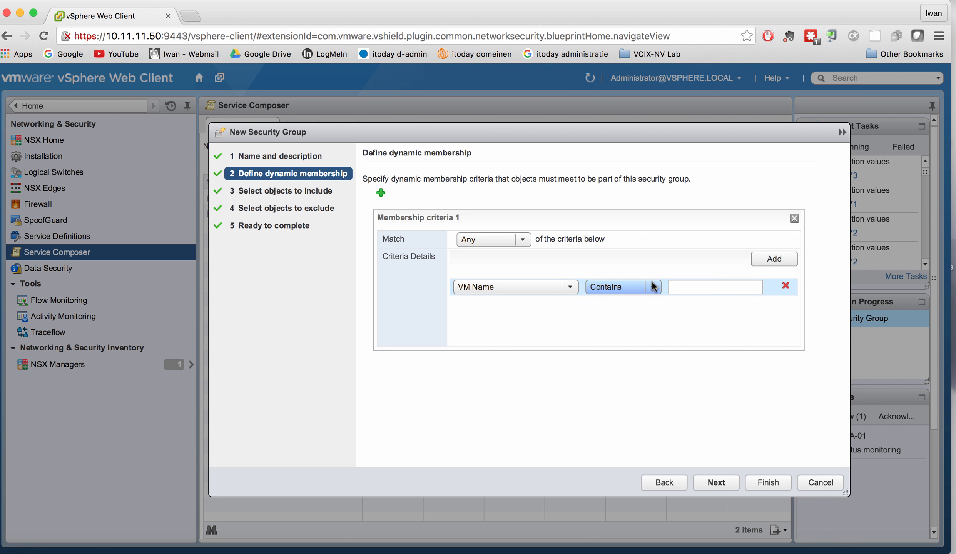
pyautogui.click(687, 287)
pyautogui.write('APP')
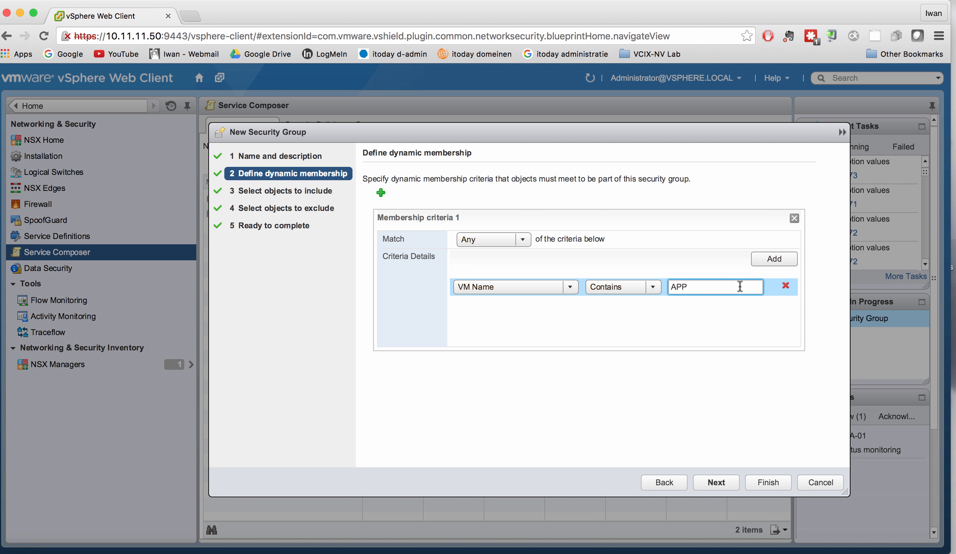
pyautogui.click(716, 482)
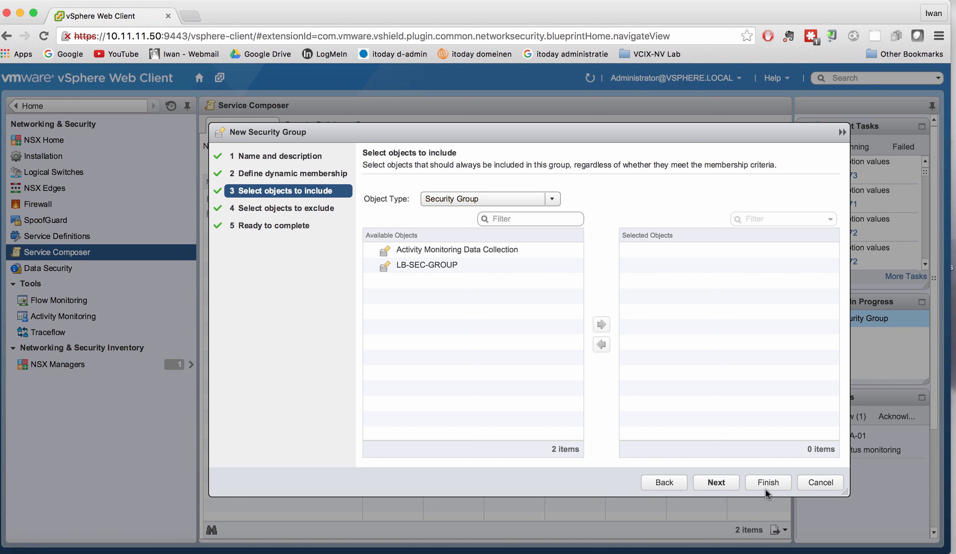
pyautogui.click(716, 482)
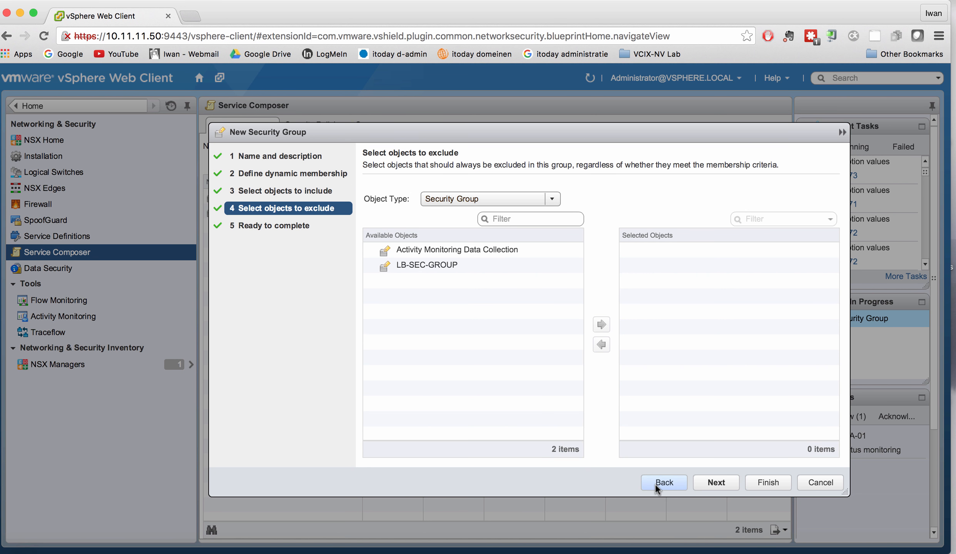
pyautogui.click(716, 482)
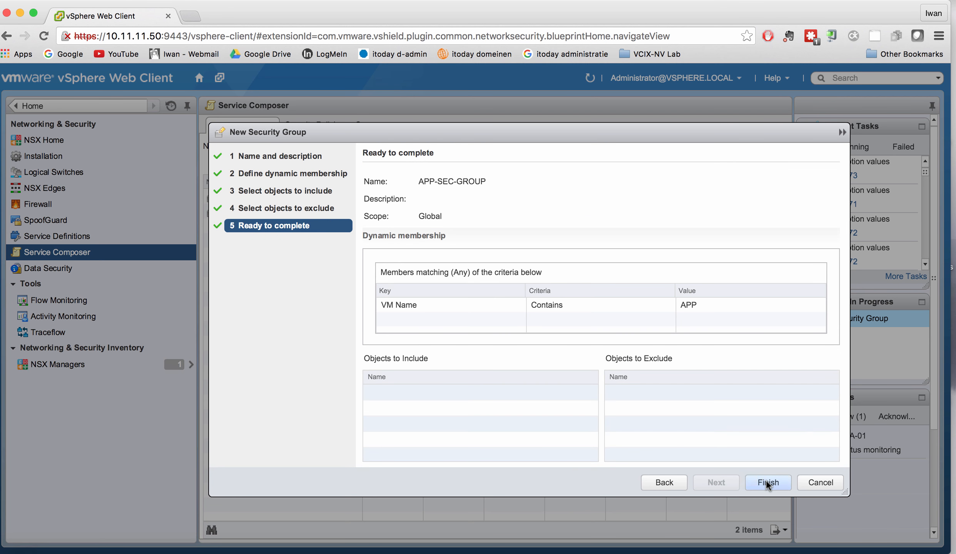
pyautogui.click(766, 481)
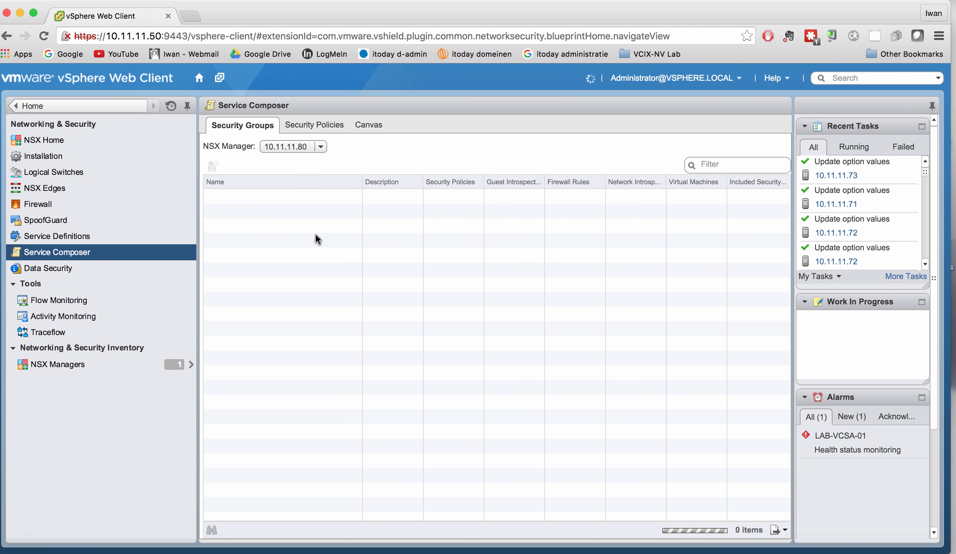
# Step: Review the virtual machines that are members of APP-SEC-GROUP
pyautogui.click(262, 211)
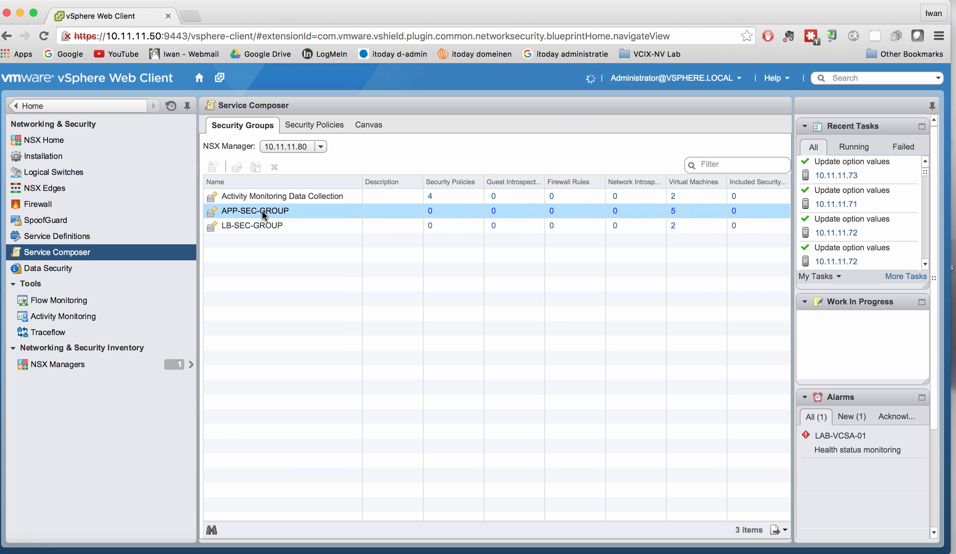
pyautogui.click(673, 212)
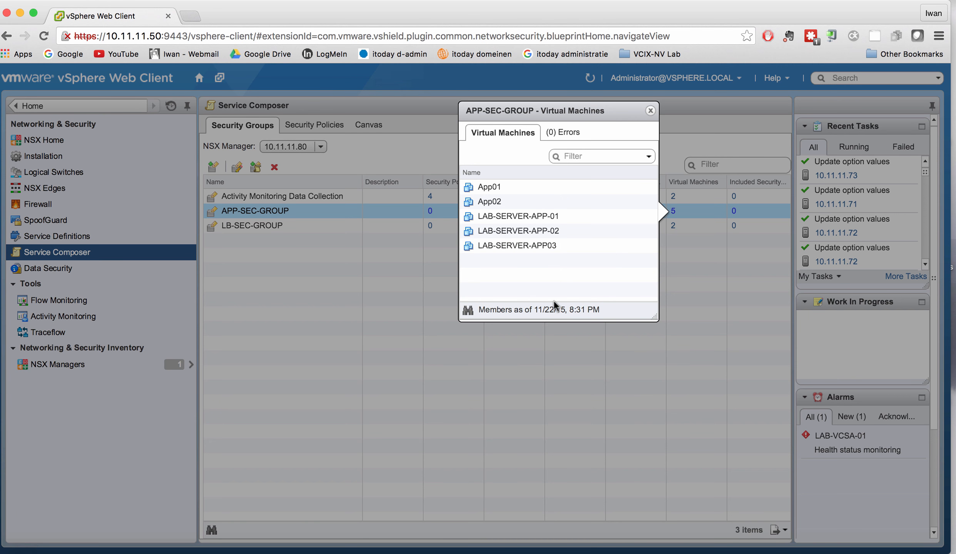
pyautogui.click(650, 110)
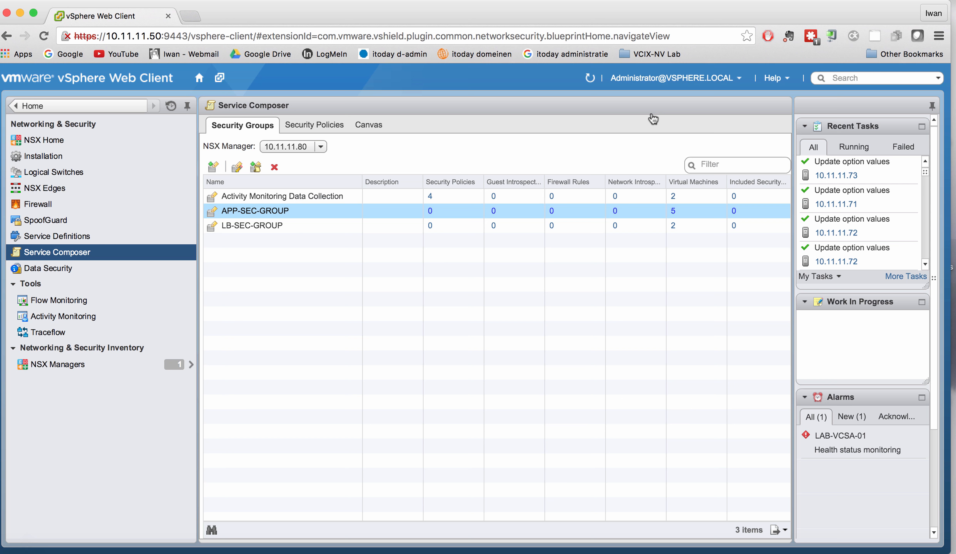
pyautogui.click(673, 210)
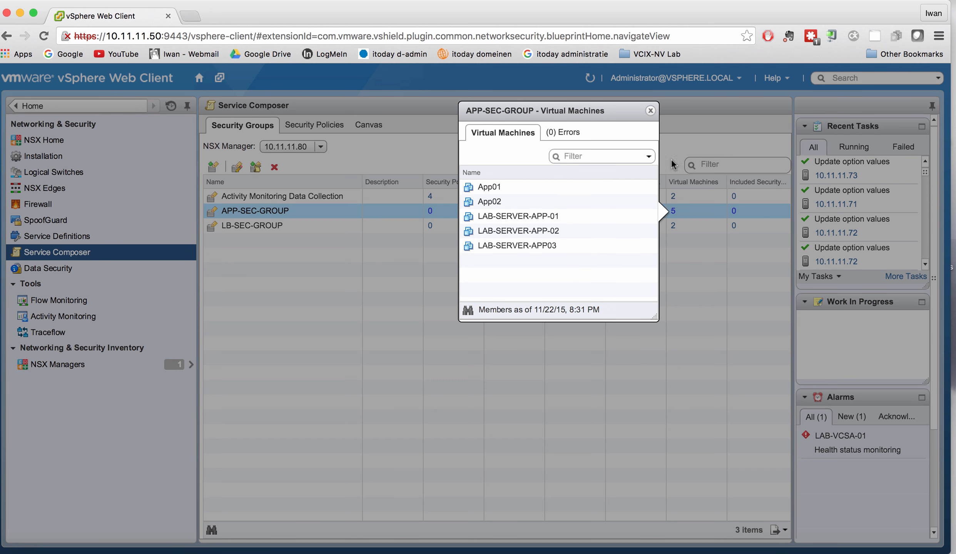
pyautogui.click(651, 112)
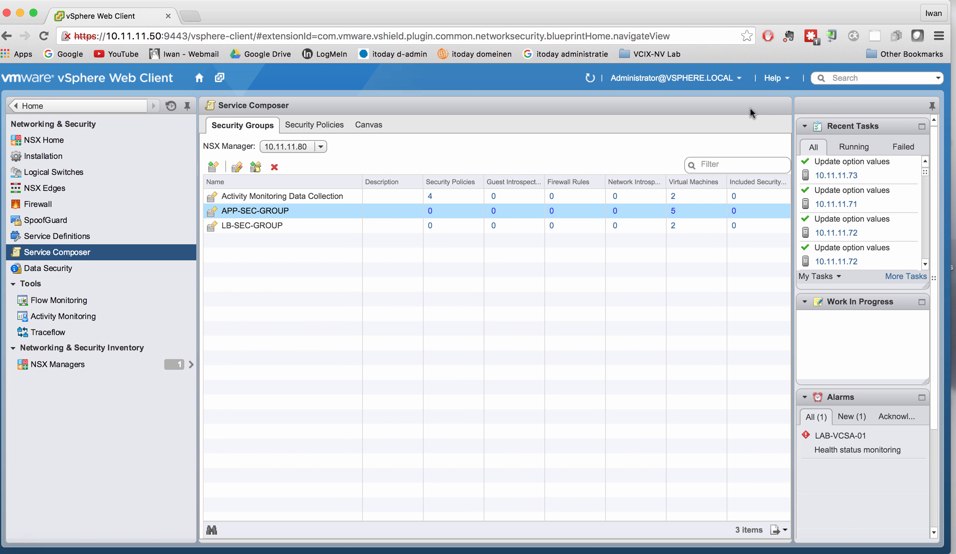
pyautogui.click(678, 210)
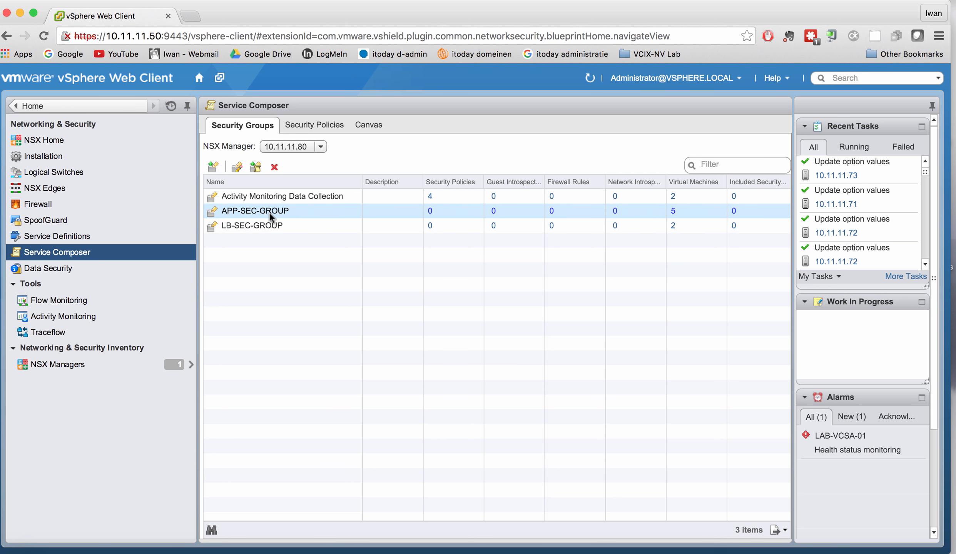
# Step: Edit APP-SEC-GROUP and remove the existing VM Name criterion from its dynamic membership
pyautogui.click(238, 168)
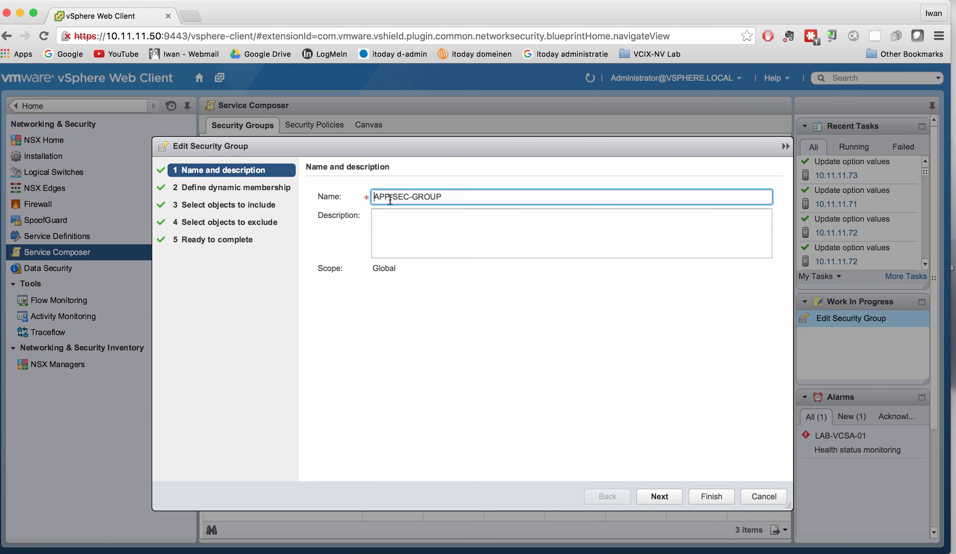
pyautogui.click(659, 496)
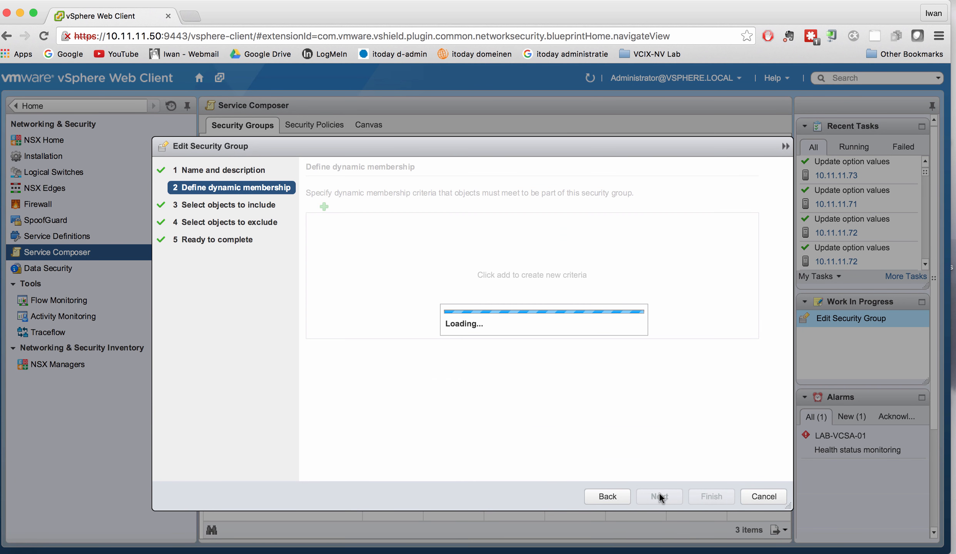
pyautogui.click(659, 496)
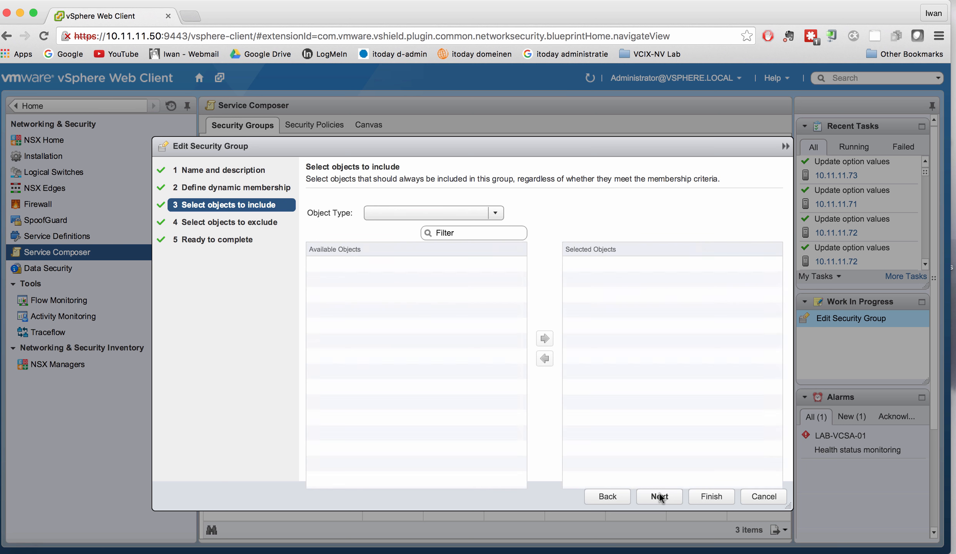
pyautogui.click(619, 496)
pyautogui.click(636, 301)
pyautogui.write('*')
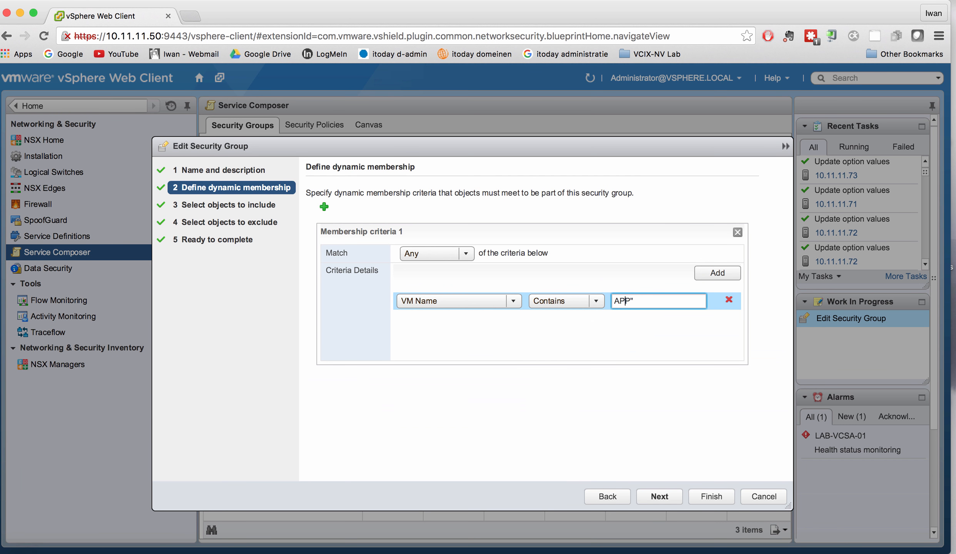
pyautogui.click(729, 300)
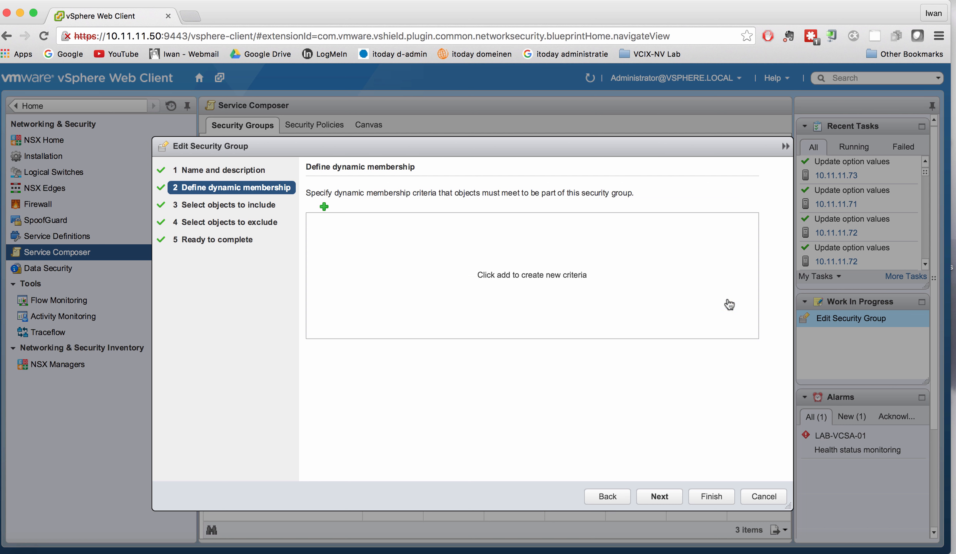
# Step: Add a single new membership criteria block to the security group, set to match Any of its criteria
pyautogui.click(324, 206)
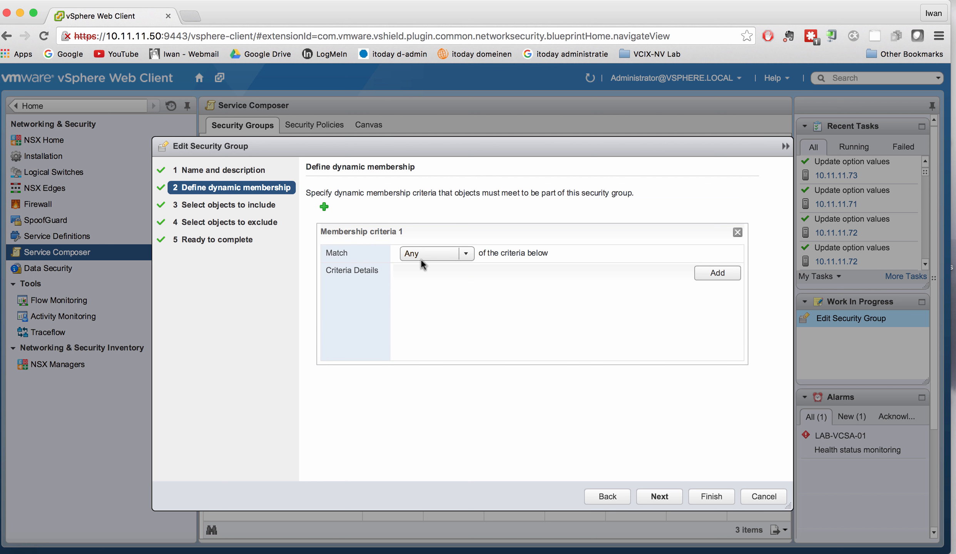
pyautogui.click(472, 254)
pyautogui.click(471, 254)
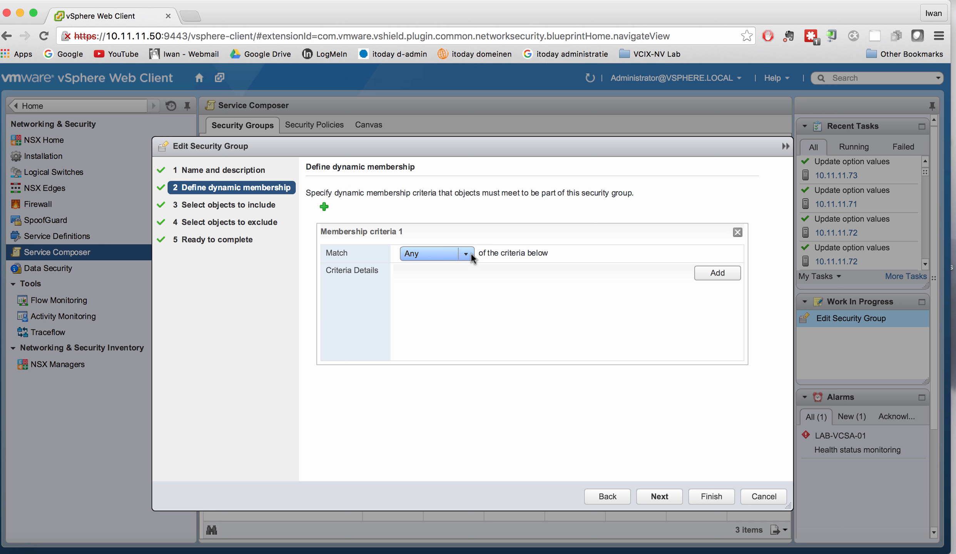
pyautogui.click(471, 254)
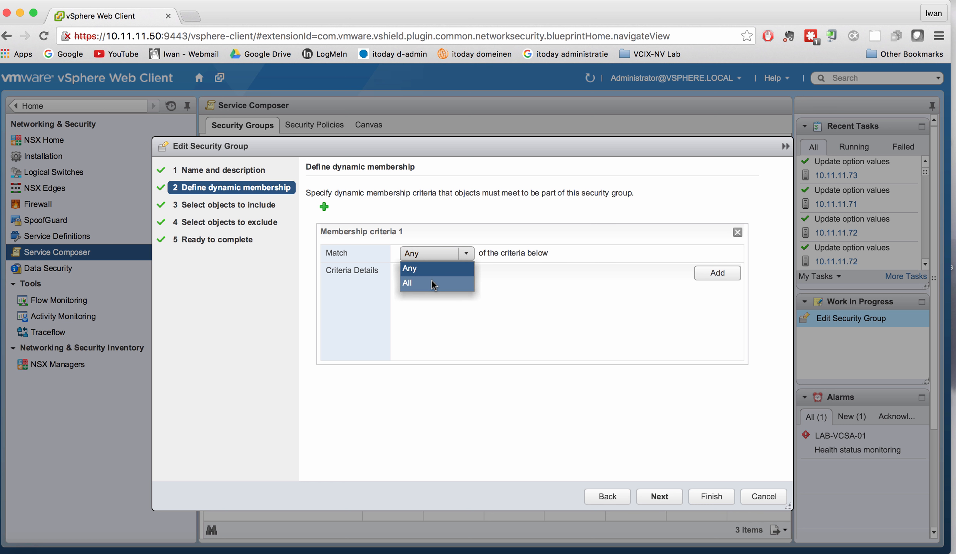
pyautogui.click(487, 234)
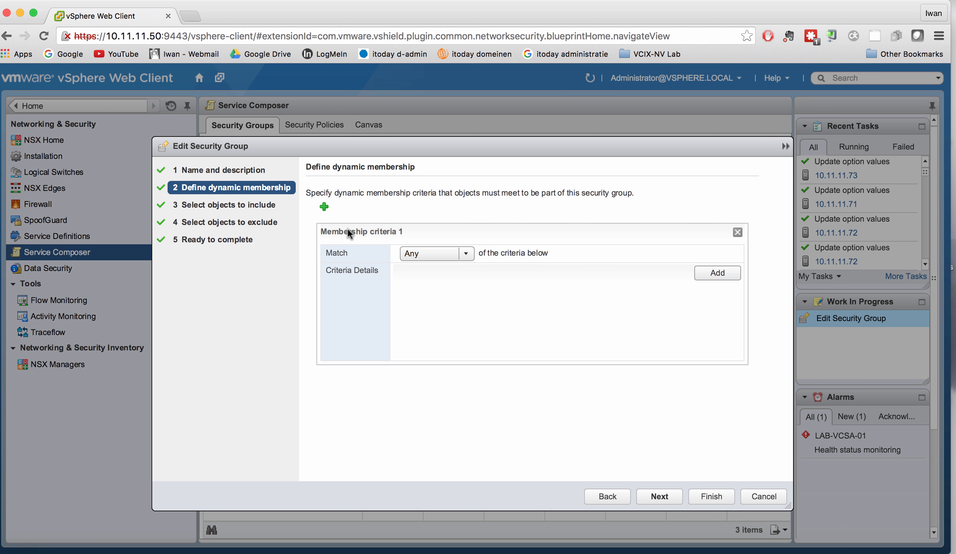
pyautogui.click(324, 208)
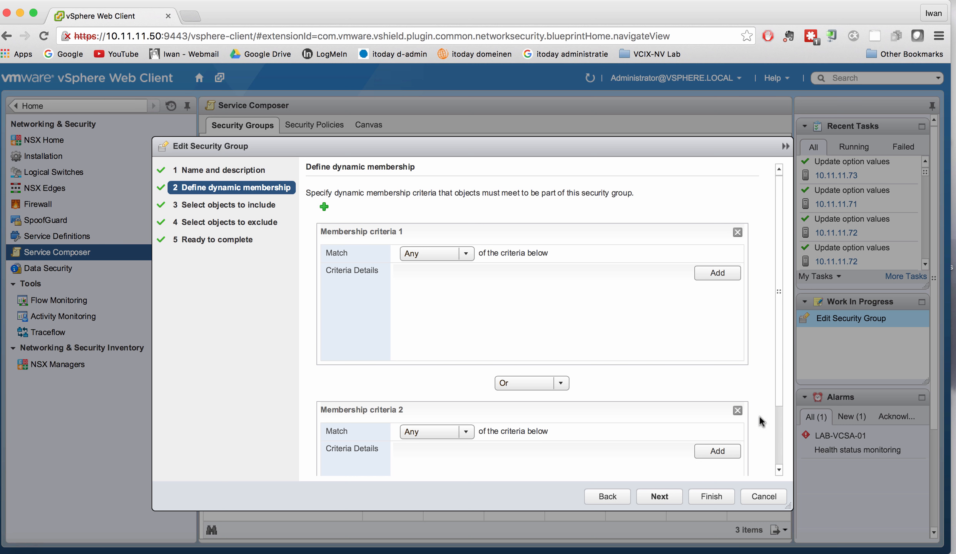
pyautogui.click(738, 410)
pyautogui.click(449, 257)
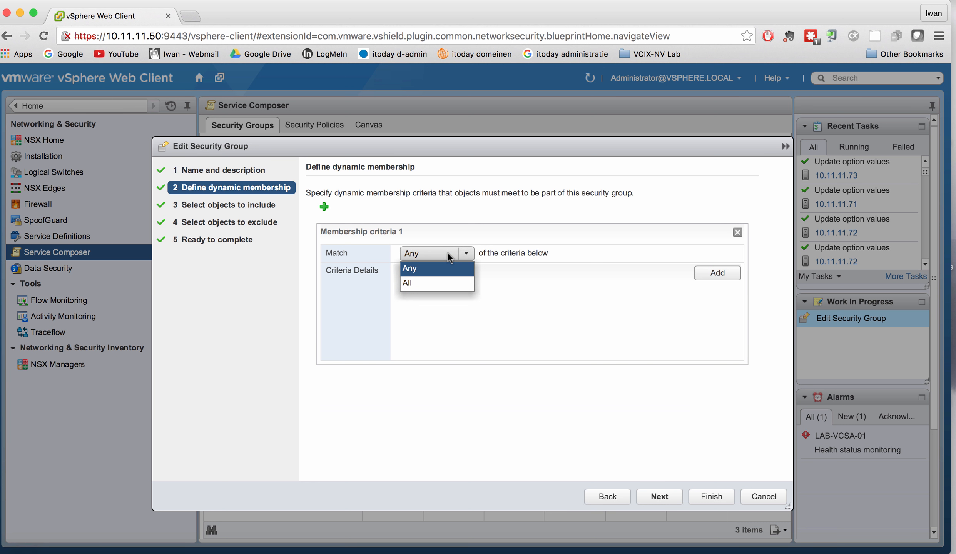
pyautogui.click(442, 270)
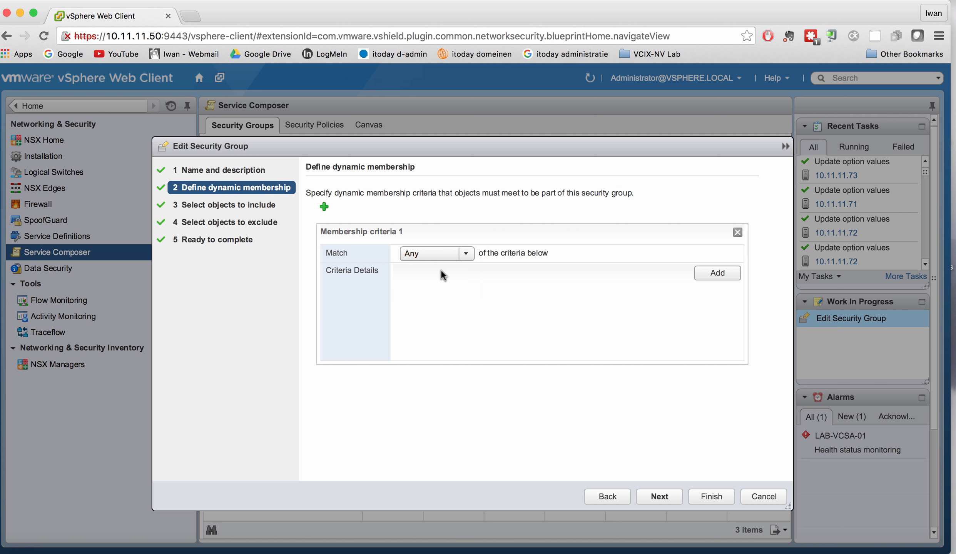
# Step: Add a criterion to the membership block requiring VM Name Equals to APP-01
pyautogui.click(730, 273)
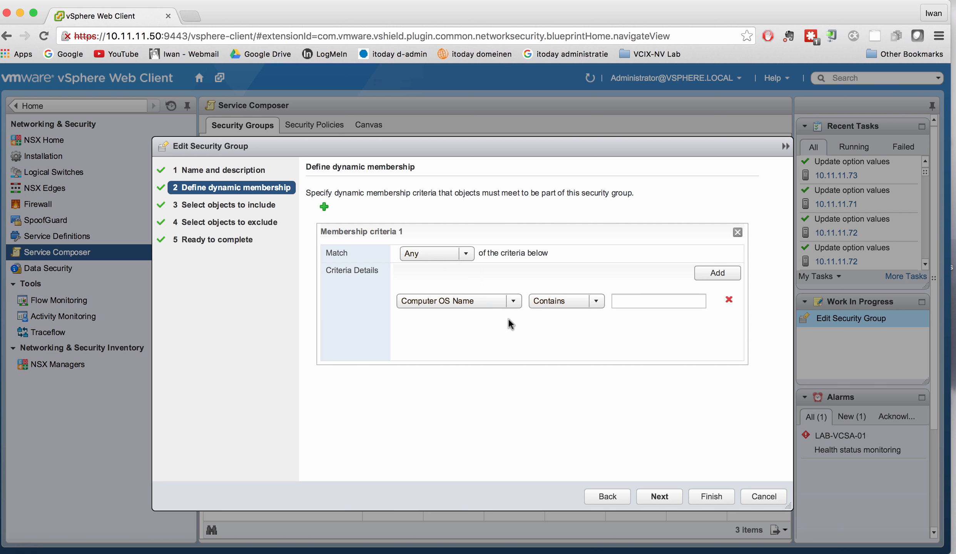
pyautogui.click(486, 301)
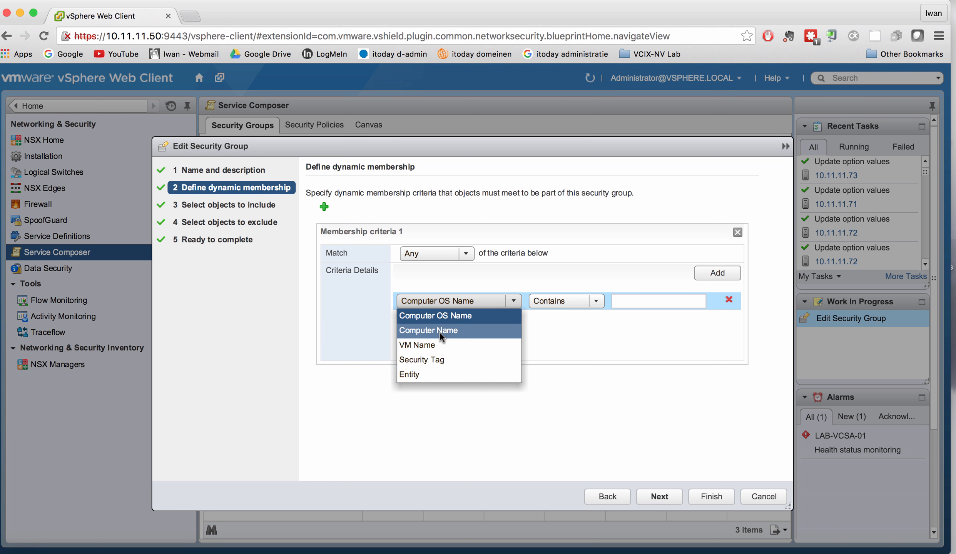
pyautogui.click(430, 344)
pyautogui.click(592, 302)
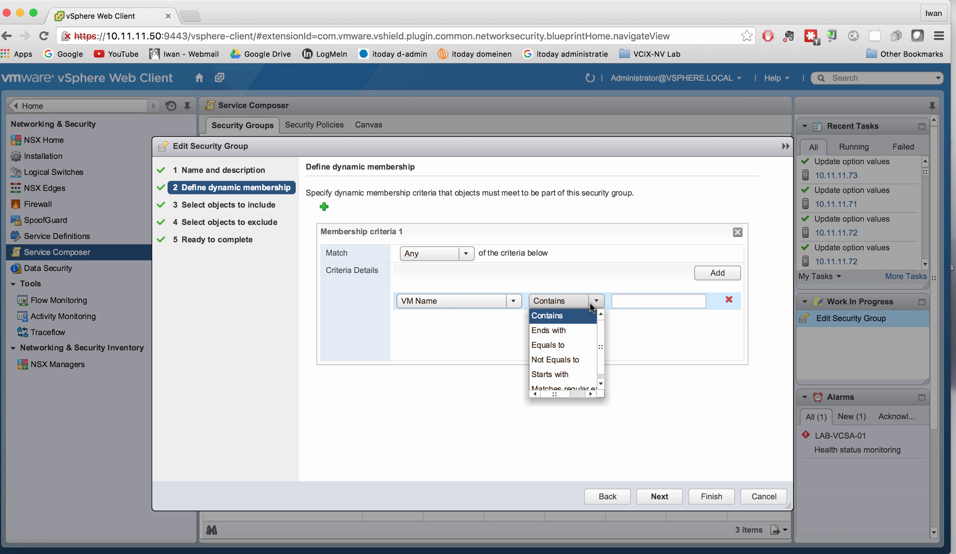
pyautogui.moveTo(603, 371); pyautogui.dragTo(600, 333)
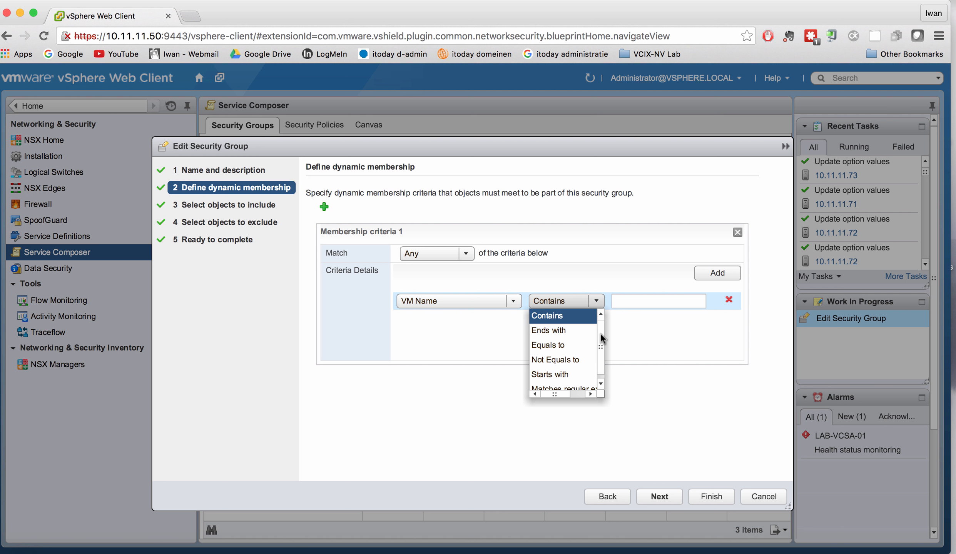
pyautogui.click(557, 344)
pyautogui.click(631, 301)
pyautogui.write('APP-01')
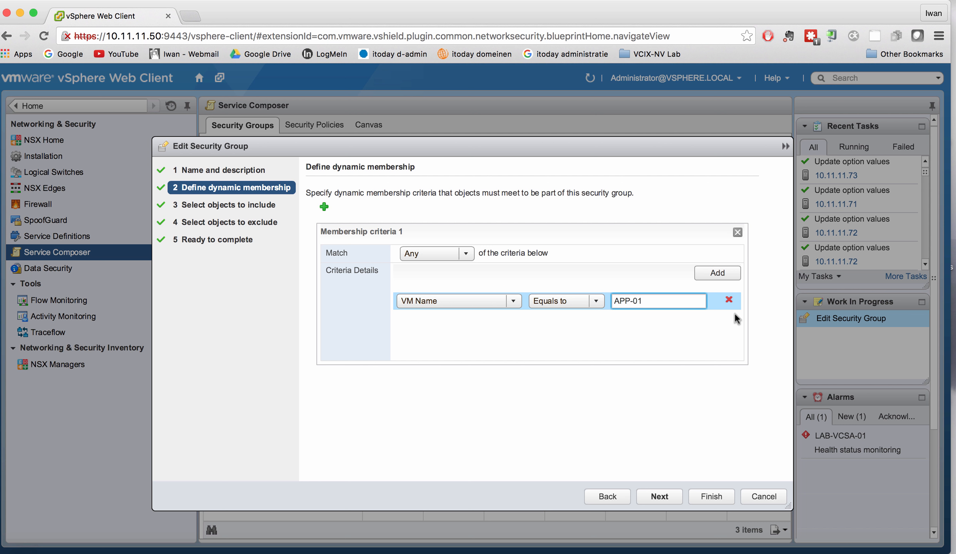
pyautogui.click(509, 335)
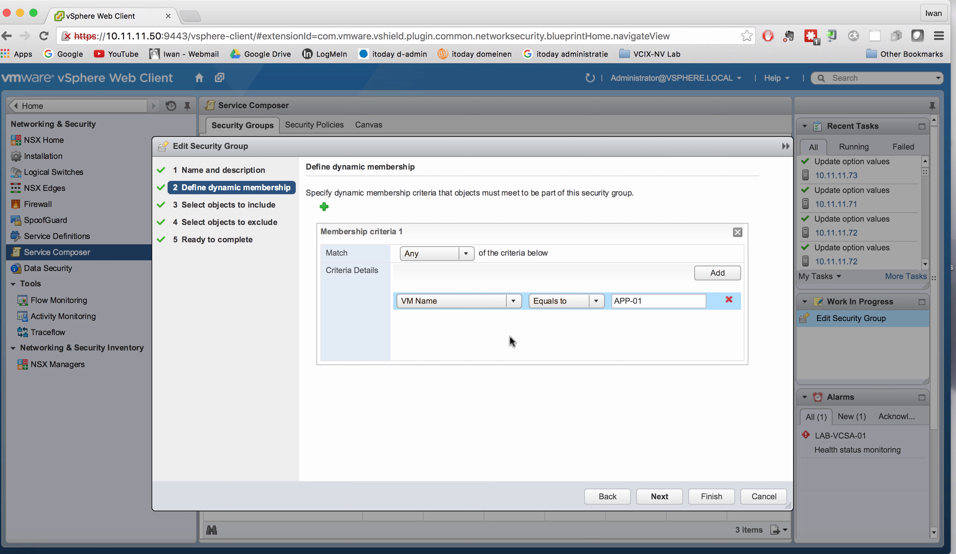
# Step: Add a second criterion to the membership block requiring VM Name Equals to APP-03
pyautogui.click(717, 272)
pyautogui.click(480, 318)
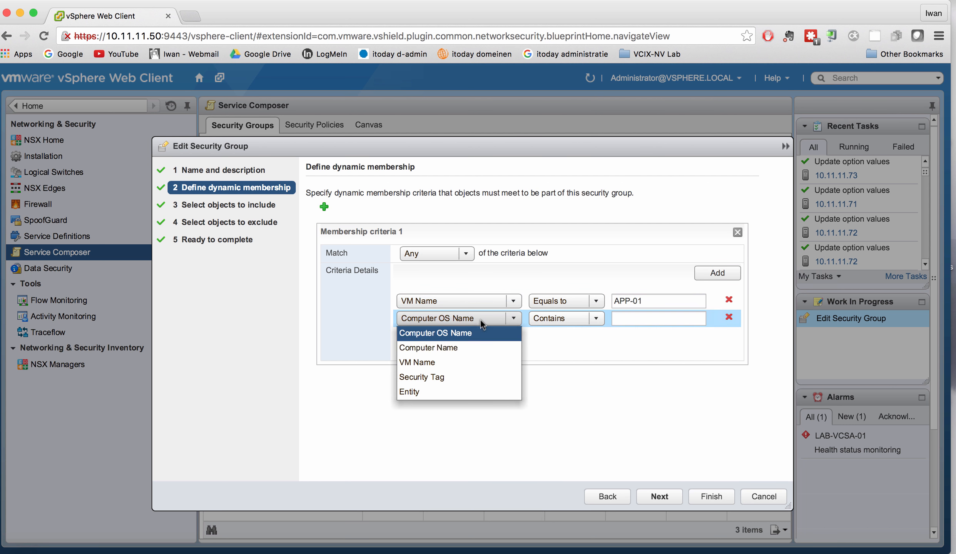
pyautogui.click(434, 364)
pyautogui.click(572, 319)
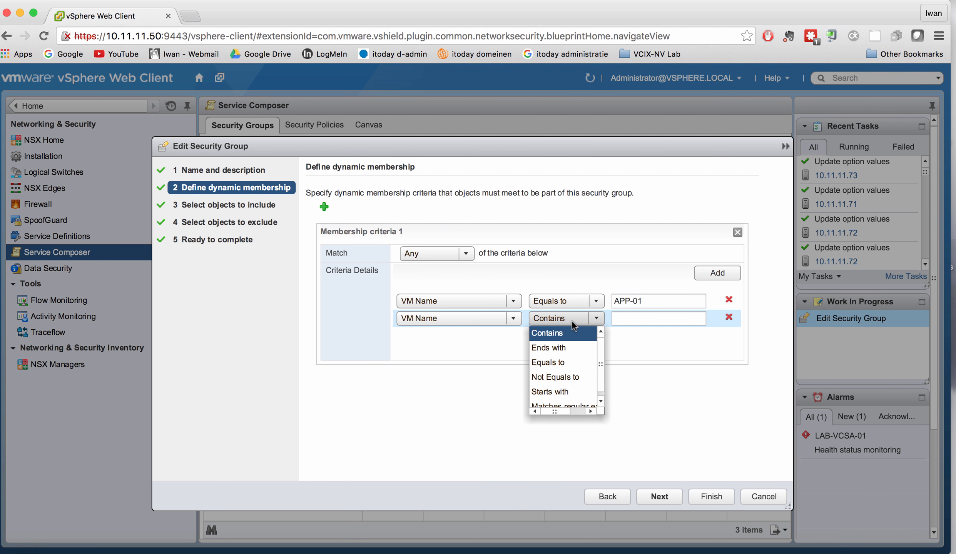
pyautogui.click(571, 363)
pyautogui.click(655, 319)
pyautogui.write('AP')
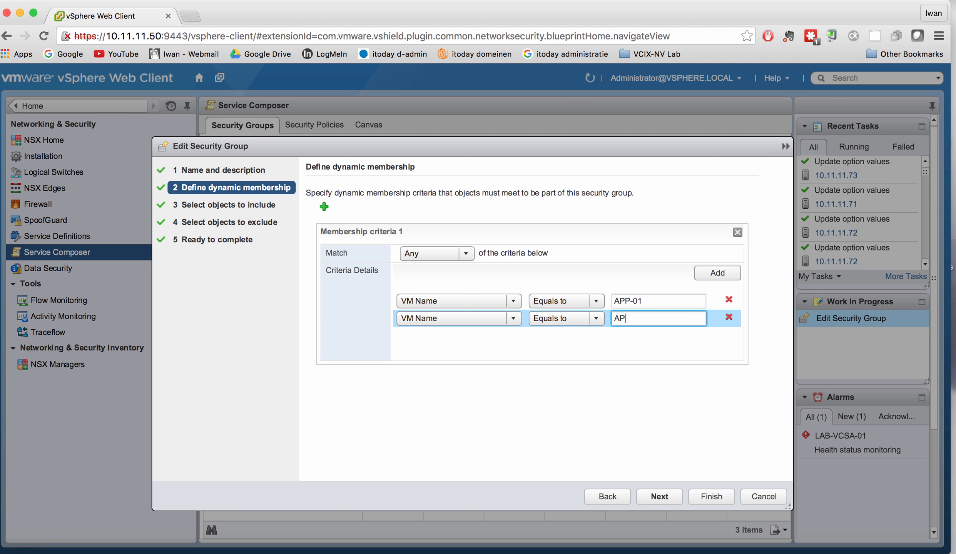
pyautogui.write('P-03')
# Step: Include the Activity Monitoring Data Collection security group as a member, exclude no objects, and finish editing the security group
pyautogui.click(671, 497)
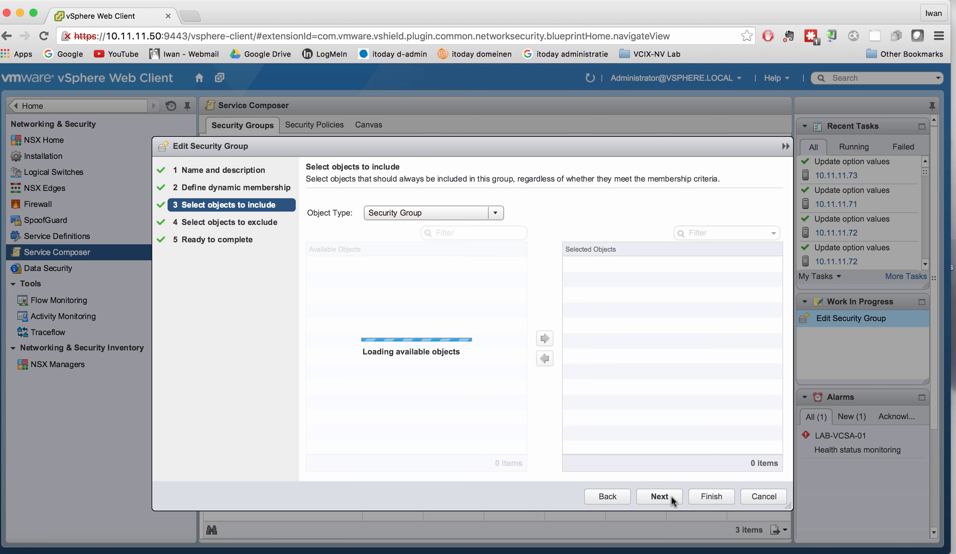
pyautogui.click(613, 500)
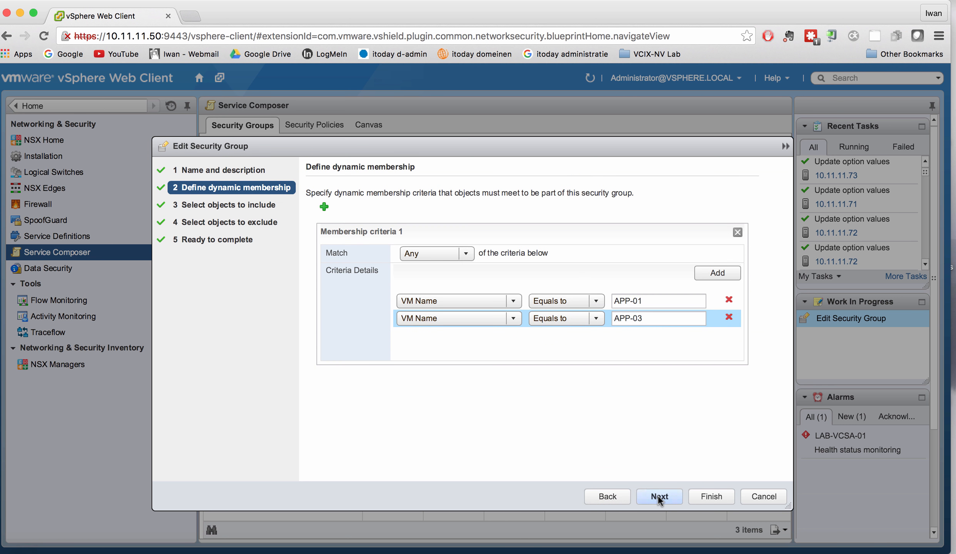
pyautogui.click(658, 497)
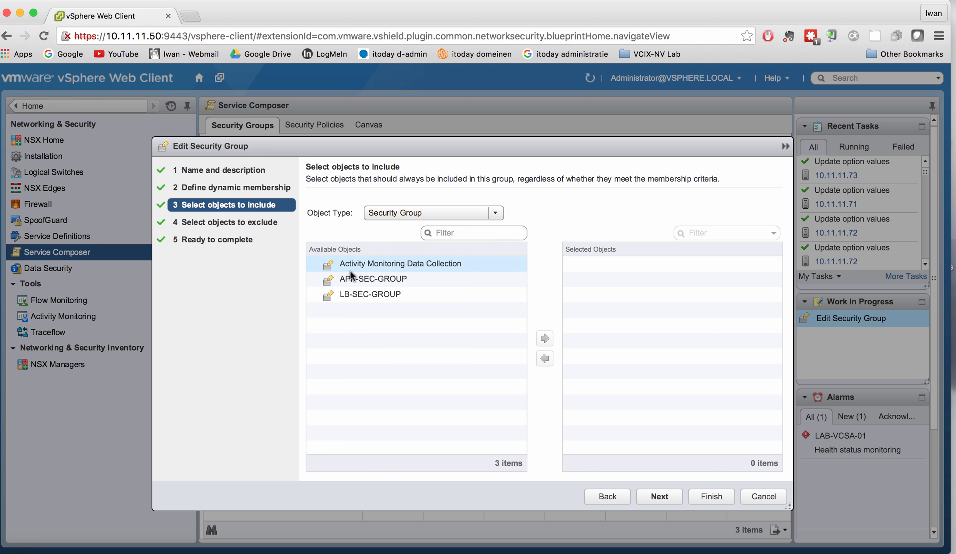
pyautogui.click(382, 265)
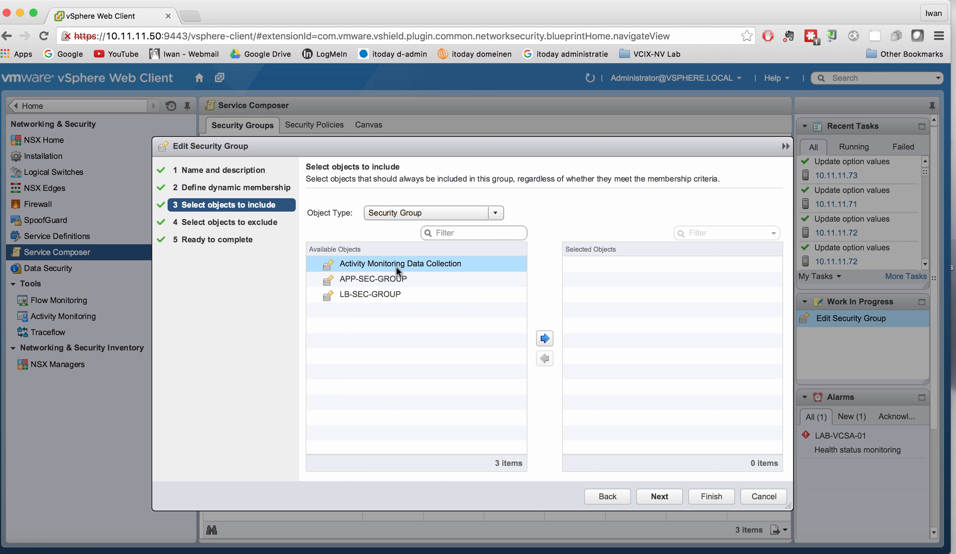
pyautogui.click(545, 338)
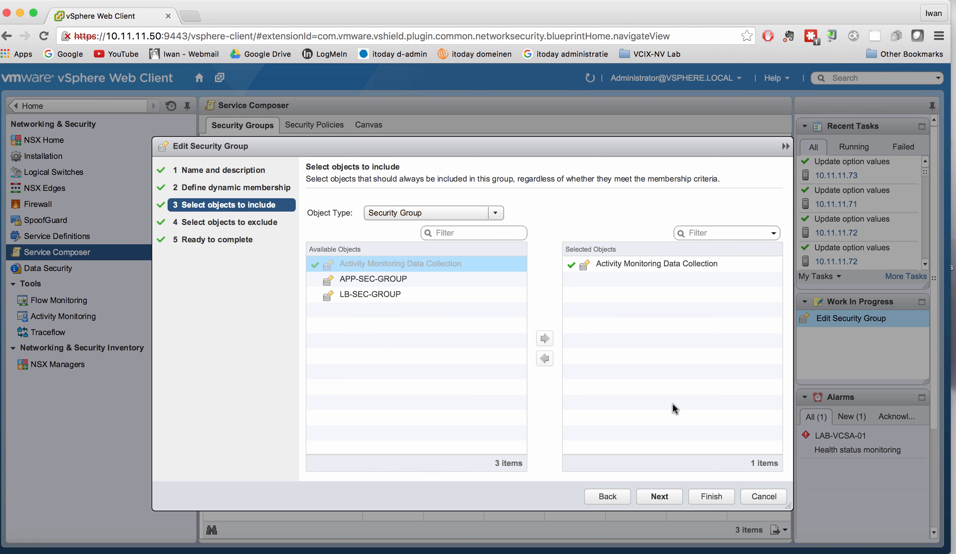
pyautogui.click(668, 496)
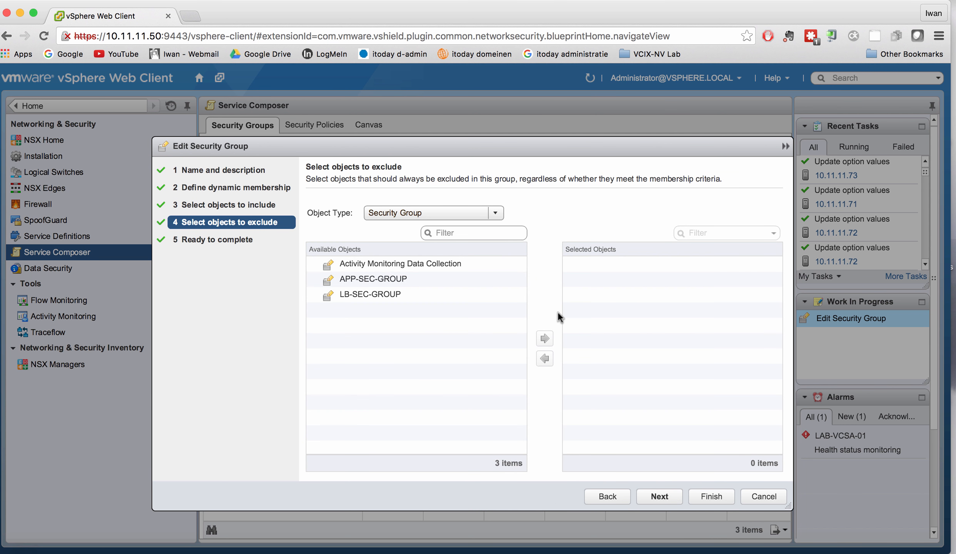
pyautogui.click(711, 497)
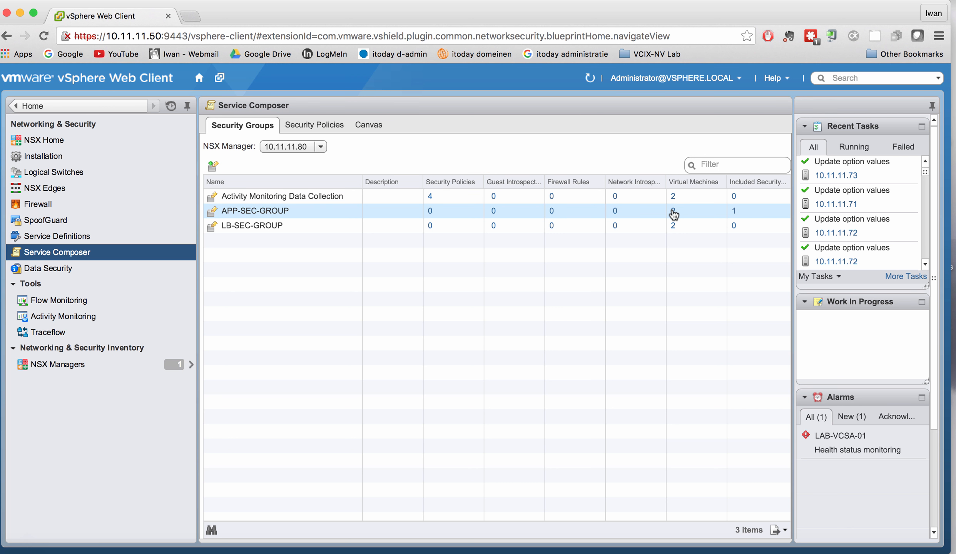
# Step: Review the included security groups and the virtual machines that belong to APP-SEC-GROUP
pyautogui.click(734, 210)
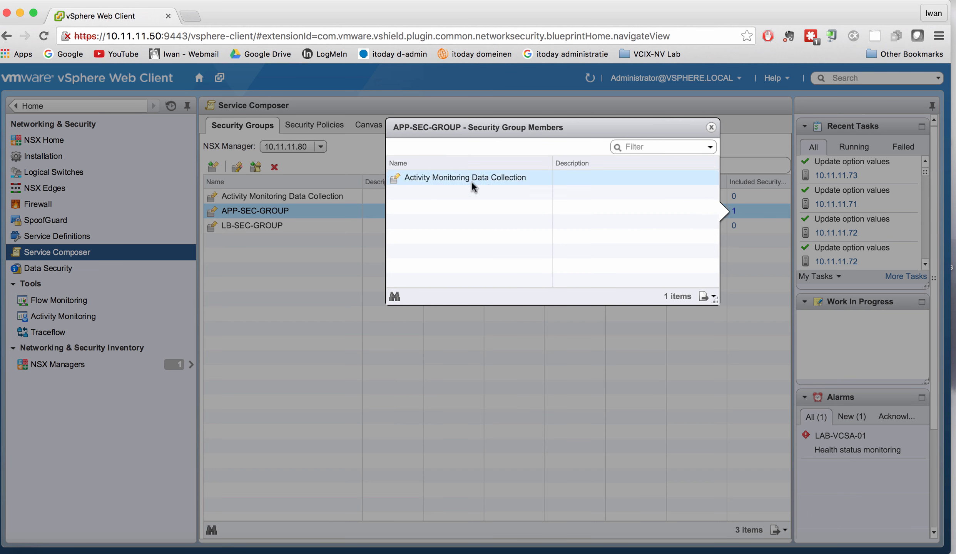
pyautogui.click(710, 128)
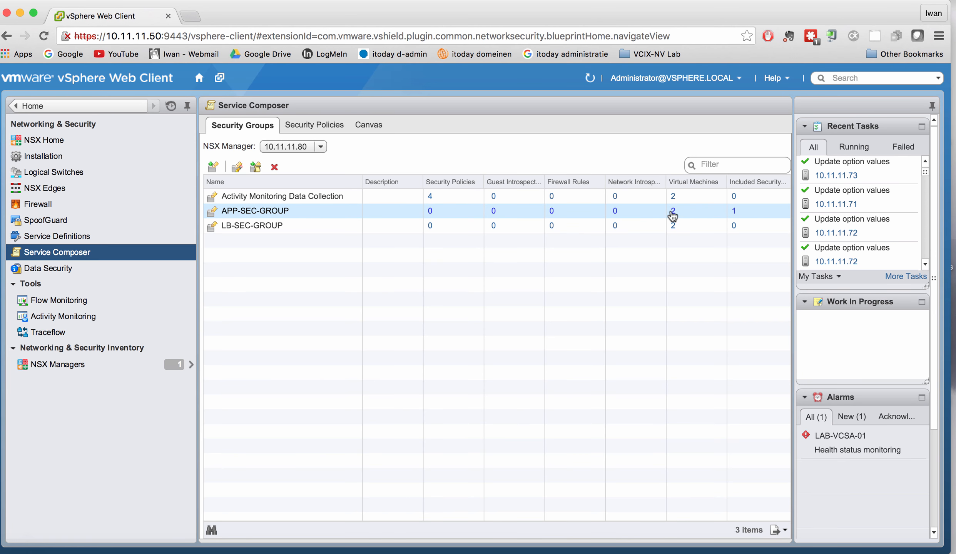
pyautogui.click(672, 212)
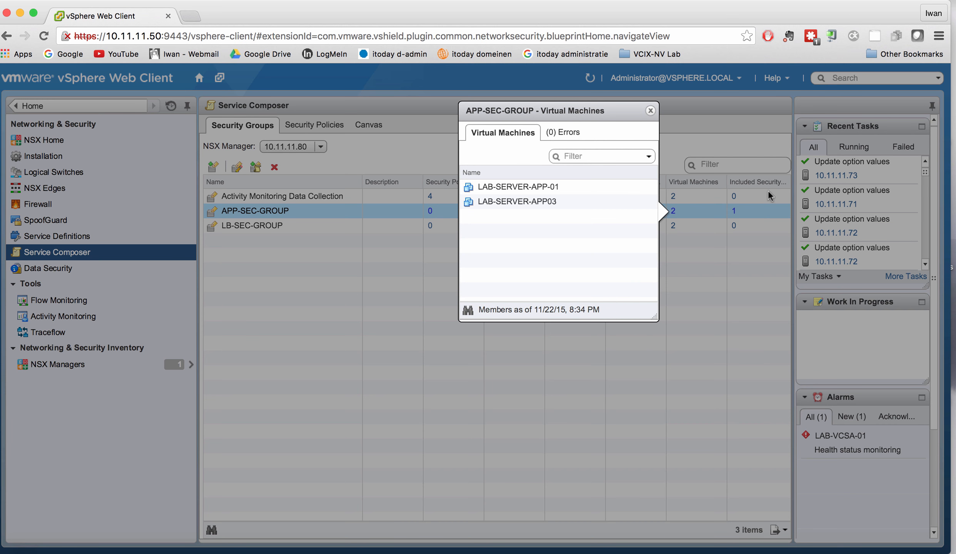
pyautogui.click(651, 112)
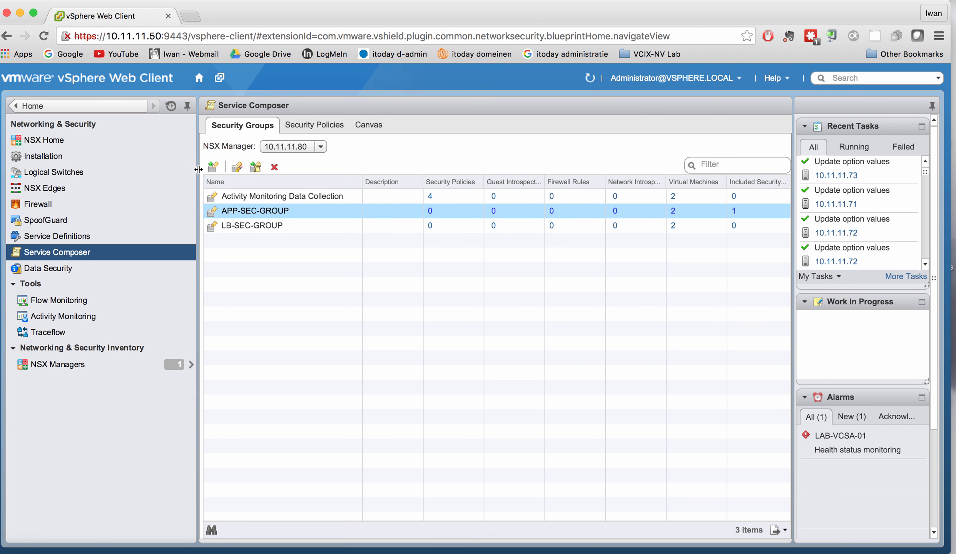
# Step: Search Activity Monitoring for VM activity between all observed virtual machines during the last 60 minutes
pyautogui.click(66, 321)
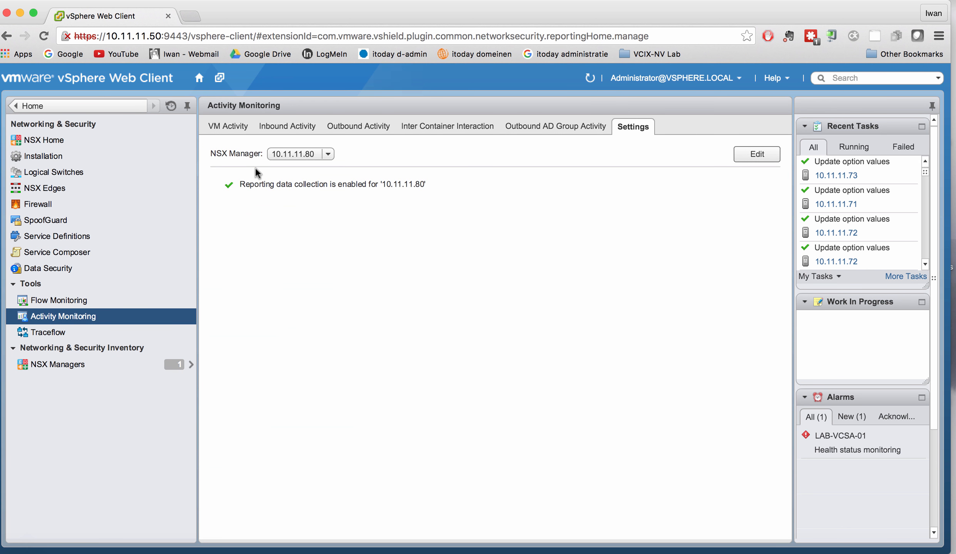
pyautogui.click(225, 129)
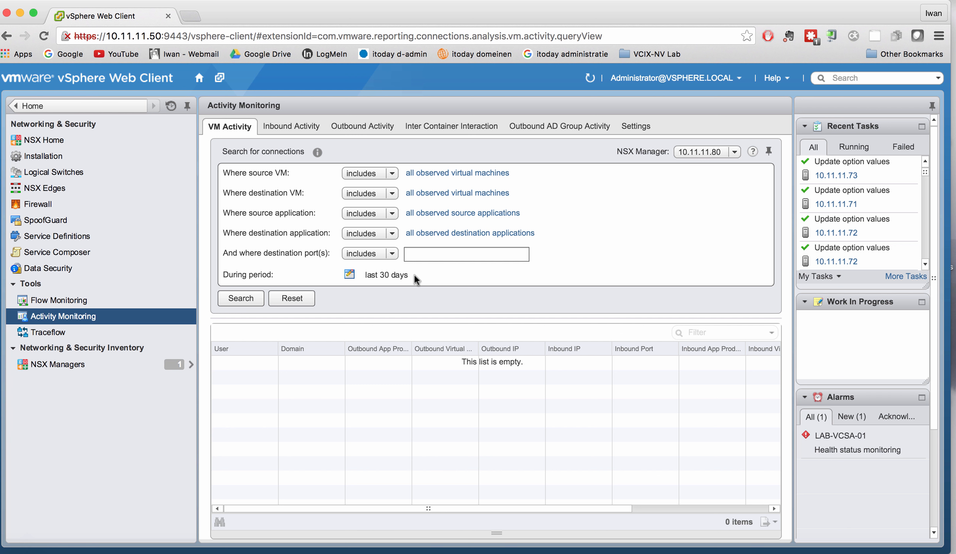
pyautogui.click(350, 275)
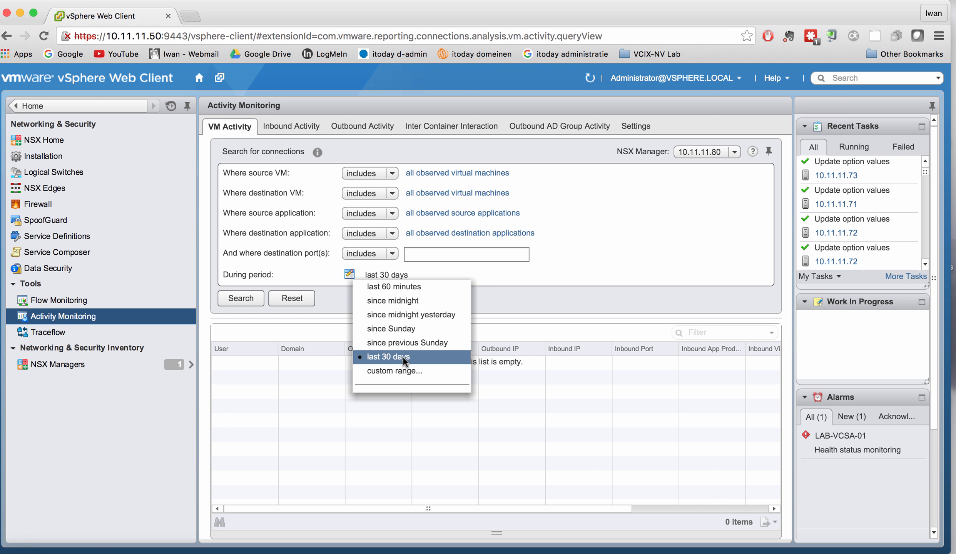
pyautogui.click(400, 288)
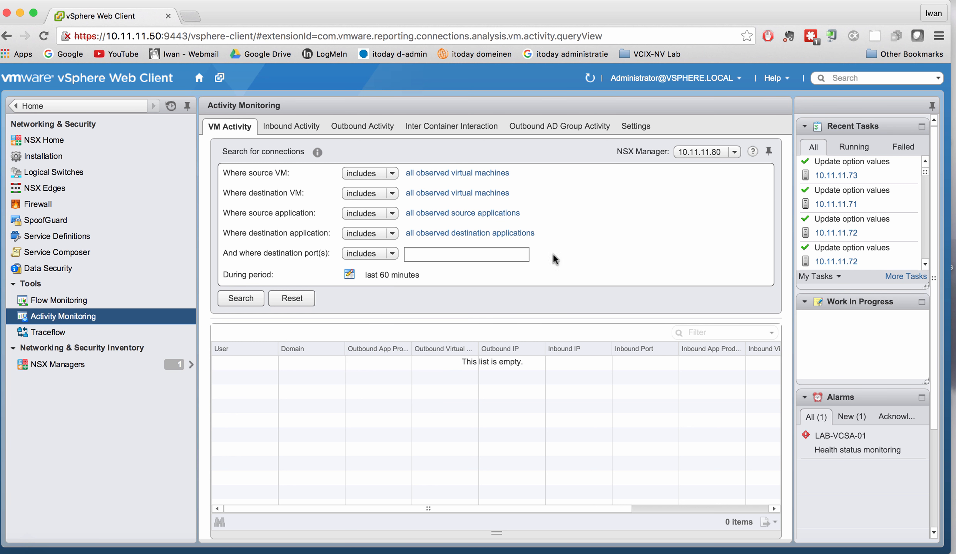
pyautogui.click(242, 299)
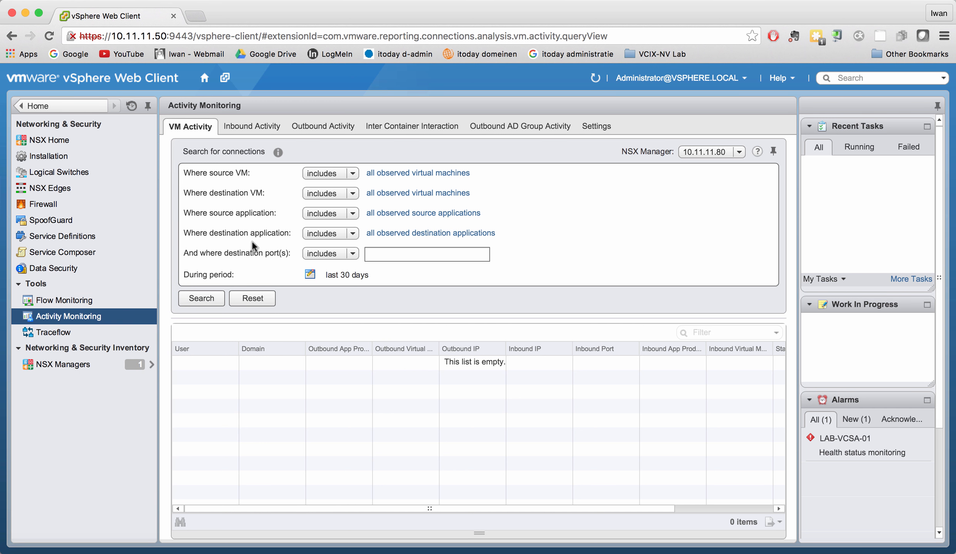
# Step: Open communities.vmware.com/community/vmtn/nsx in a new browser tab and open the discussion NSX and "Activity Monitoring"
pyautogui.click(198, 17)
pyautogui.write('communities.vmware.com/community/vmtn/nsx')
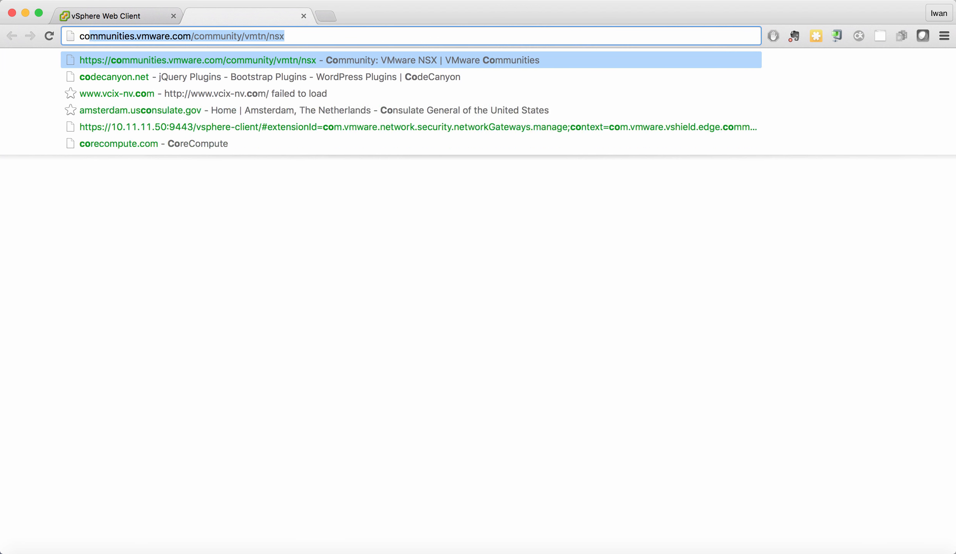
pyautogui.press('Right')
pyautogui.press('Return')
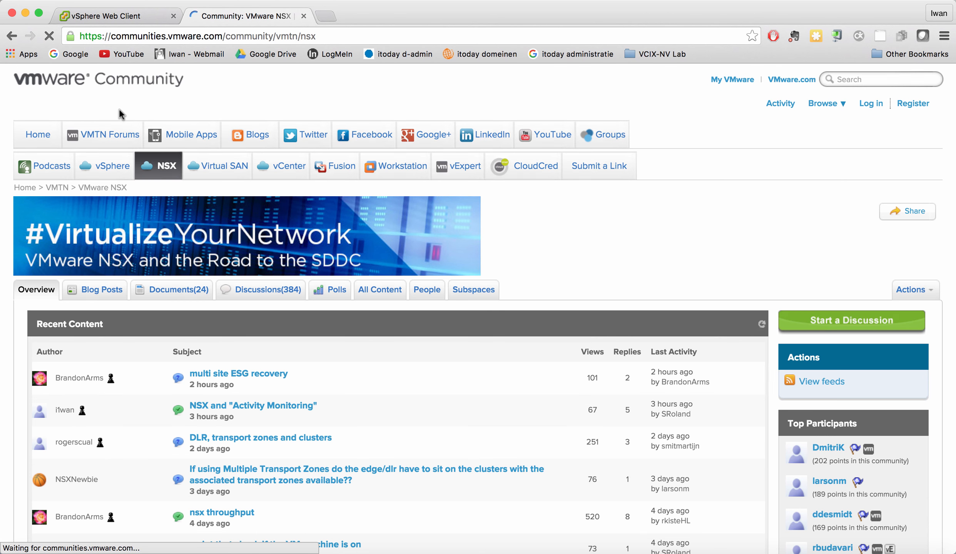
pyautogui.scroll(-4, 227, 357)
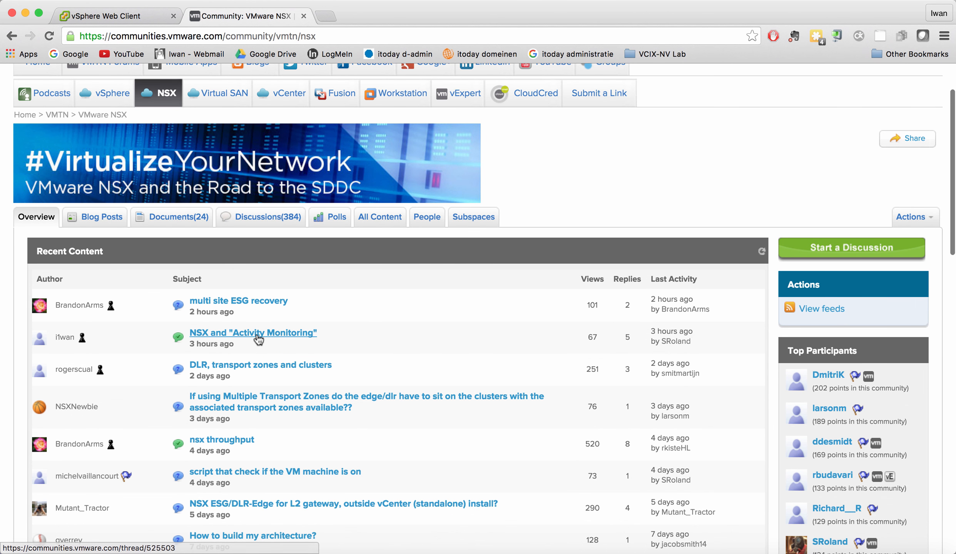
pyautogui.click(238, 336)
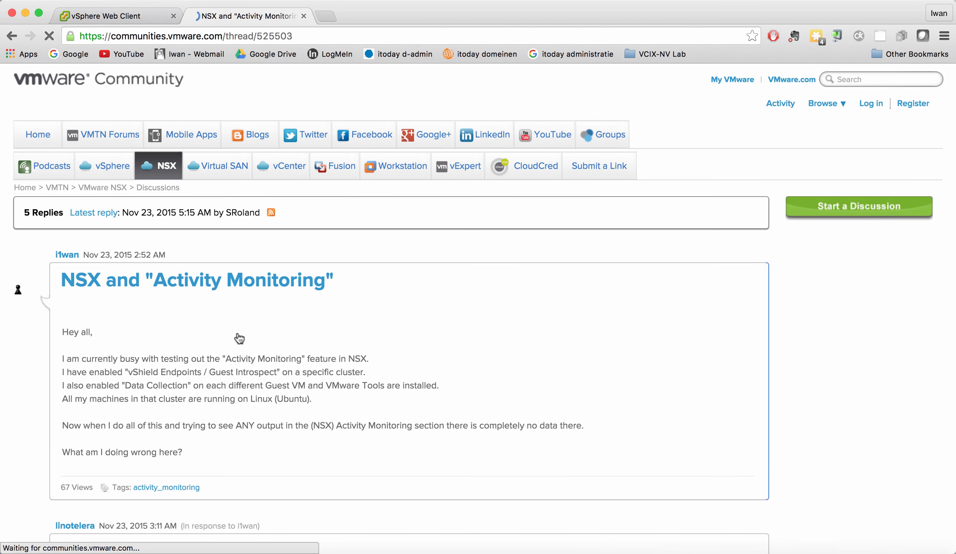
# Step: Read the thread's correct answer about Guest Introspection support, highlighting its text, and return to the vSphere Web Client
pyautogui.scroll(-5, 150, 336)
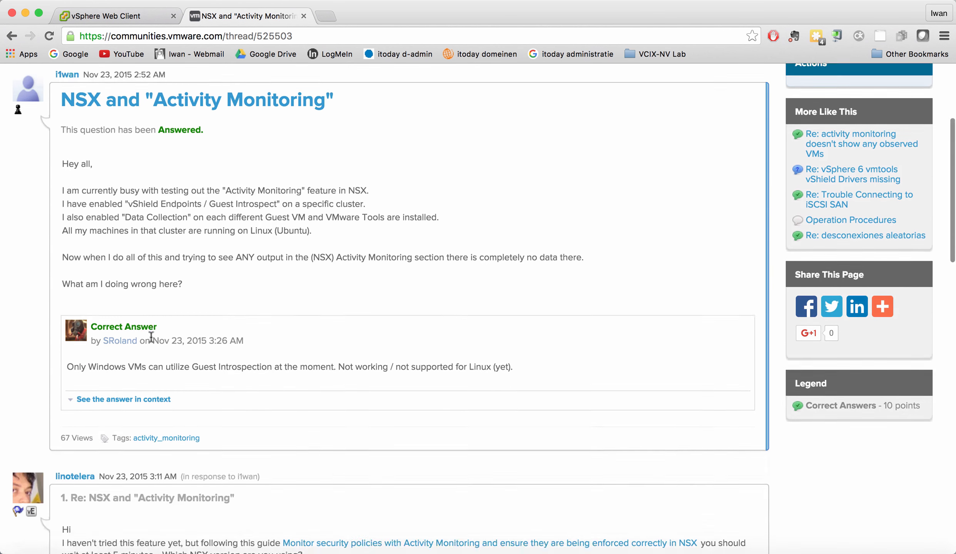
pyautogui.scroll(-5, 150, 336)
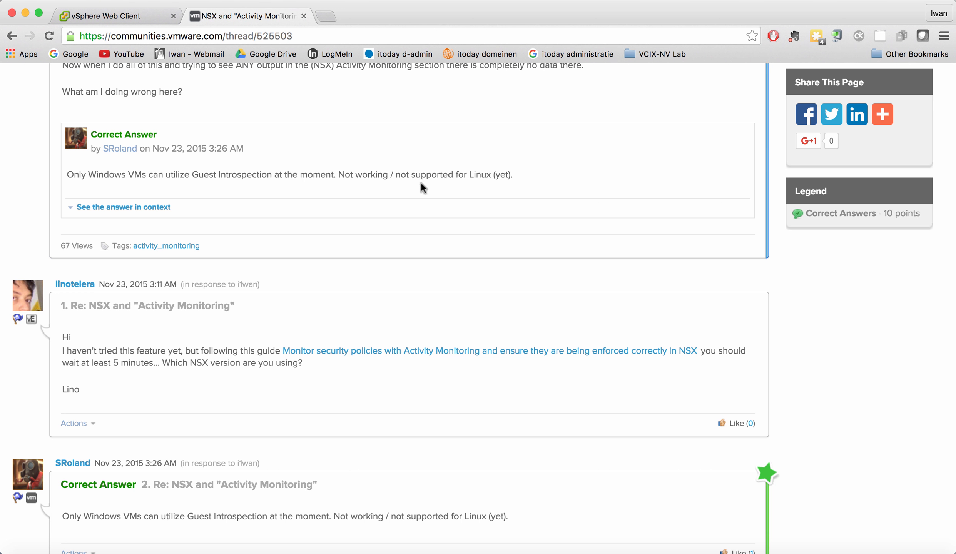
pyautogui.moveTo(518, 175); pyautogui.dragTo(49, 176)
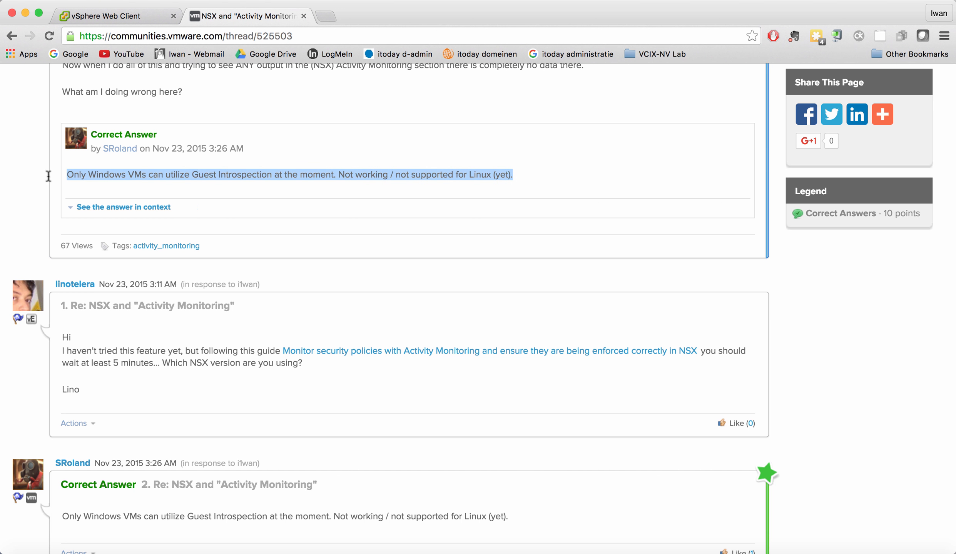
pyautogui.click(201, 177)
pyautogui.click(138, 17)
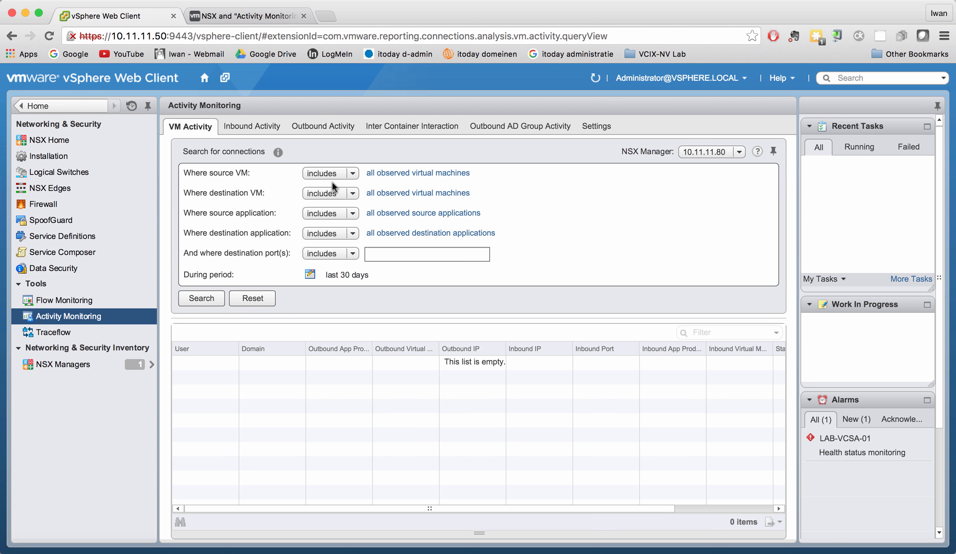